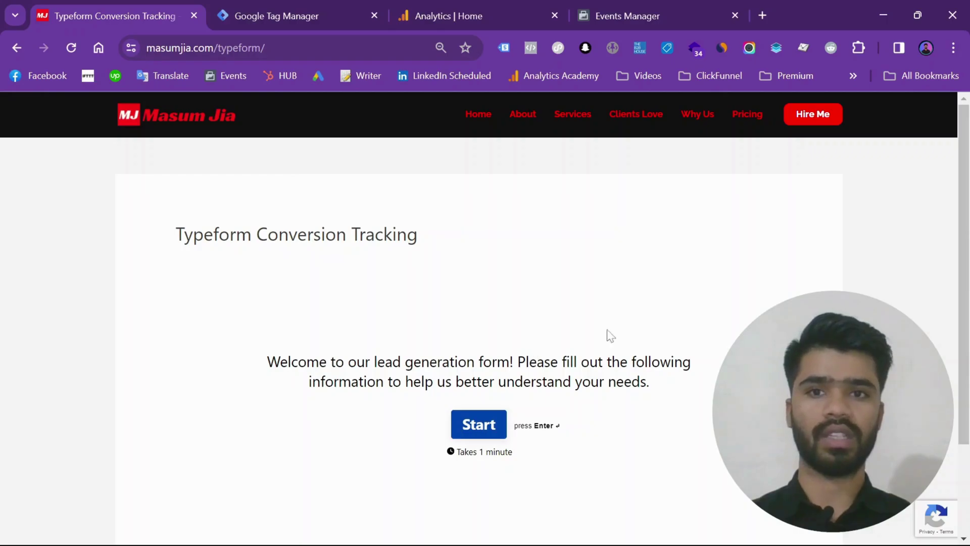
Switch to the Google Tag Manager container and view its installation code snippets
click(283, 4)
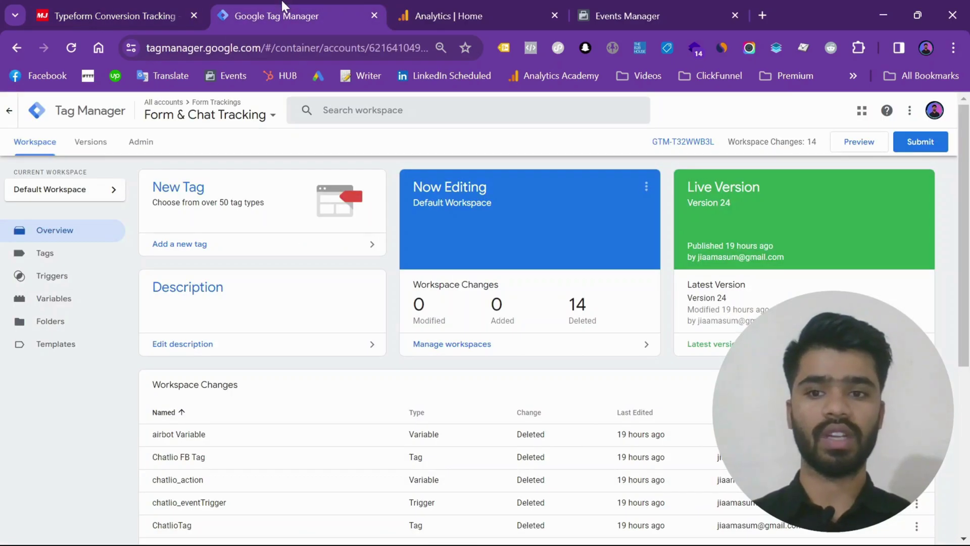
click(677, 142)
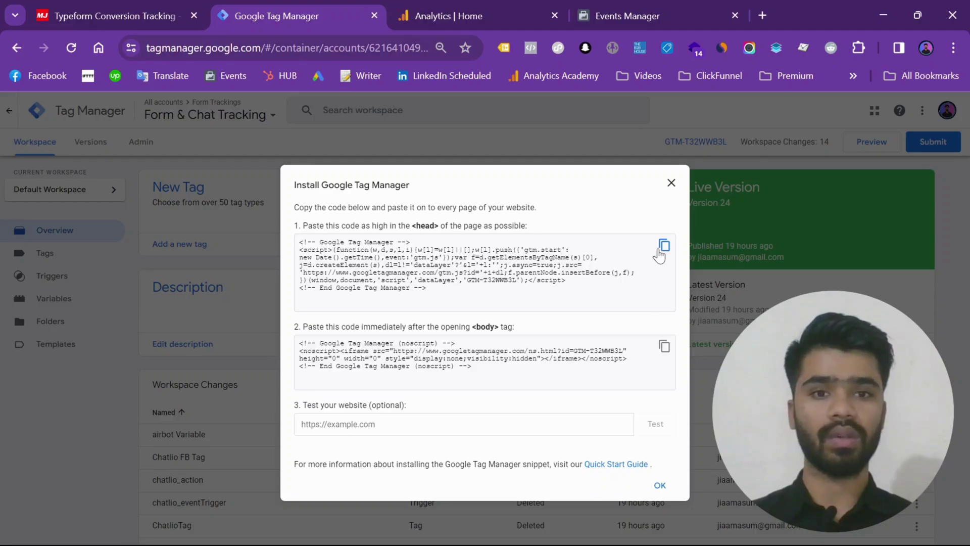
click(670, 183)
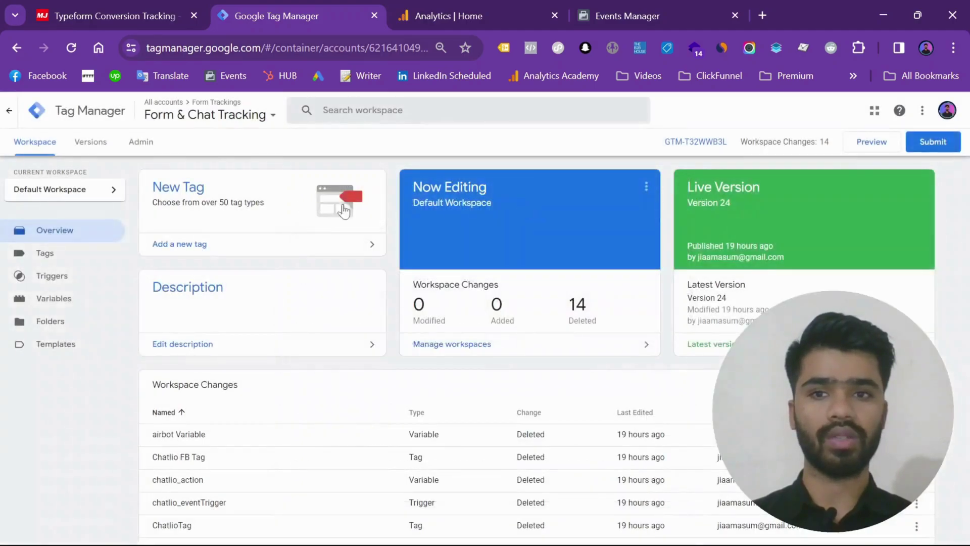
Create a new tag in the workspace with the Custom HTML tag type
click(50, 256)
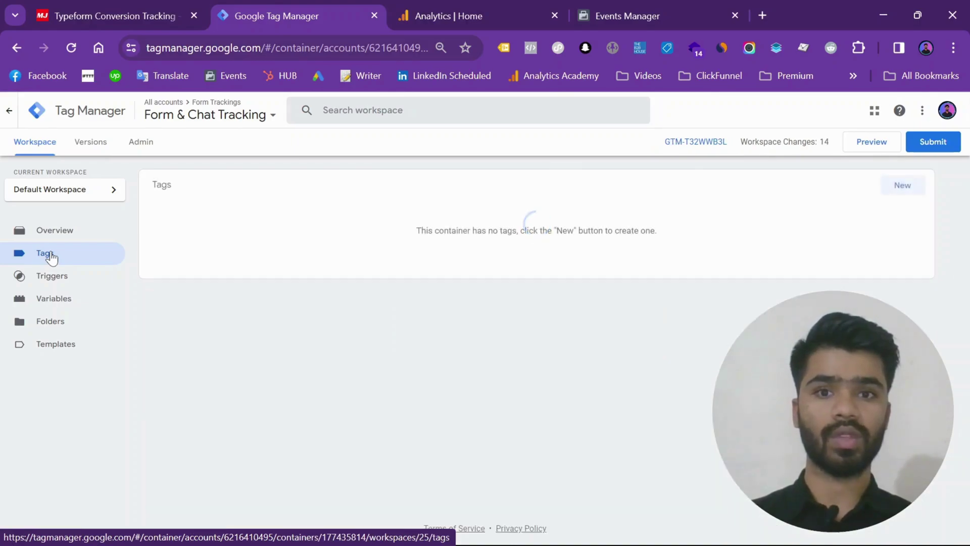
click(898, 192)
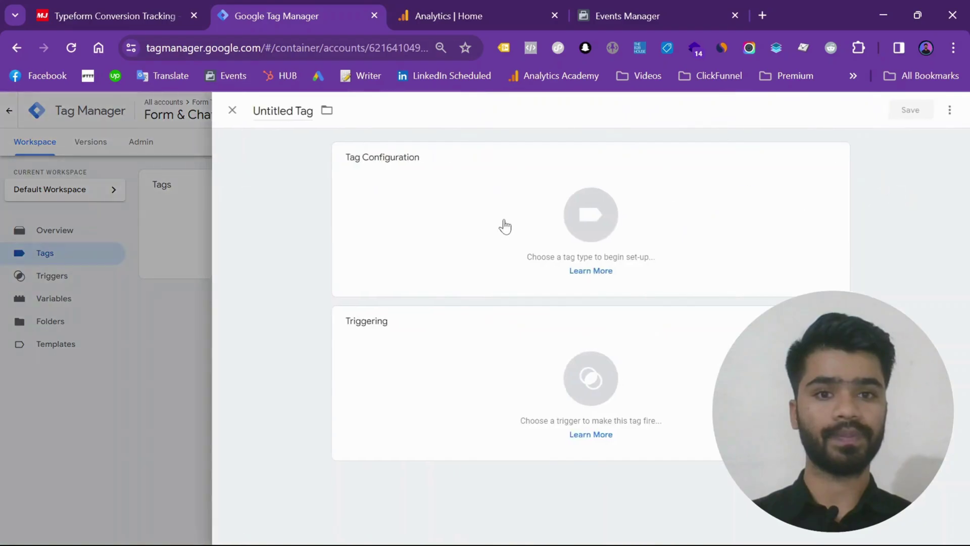
click(503, 224)
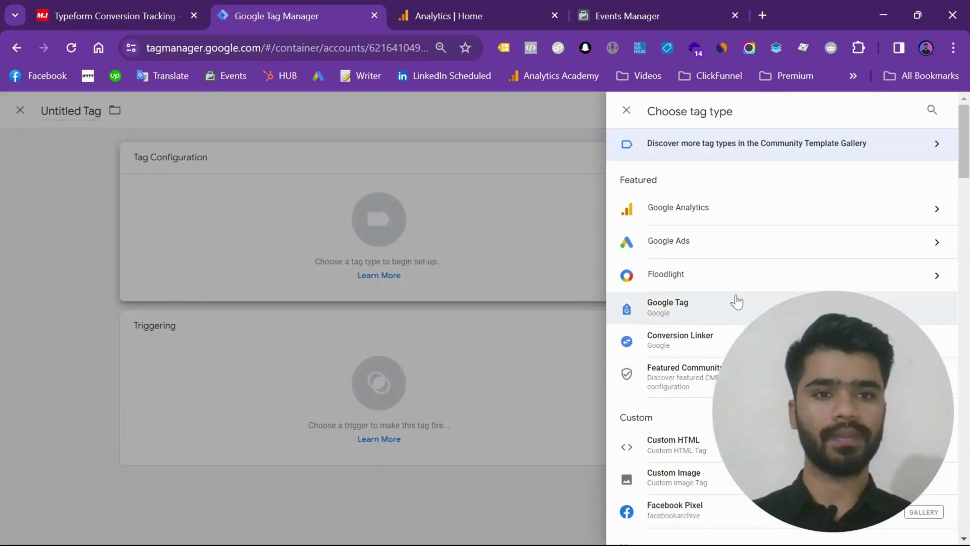
click(674, 445)
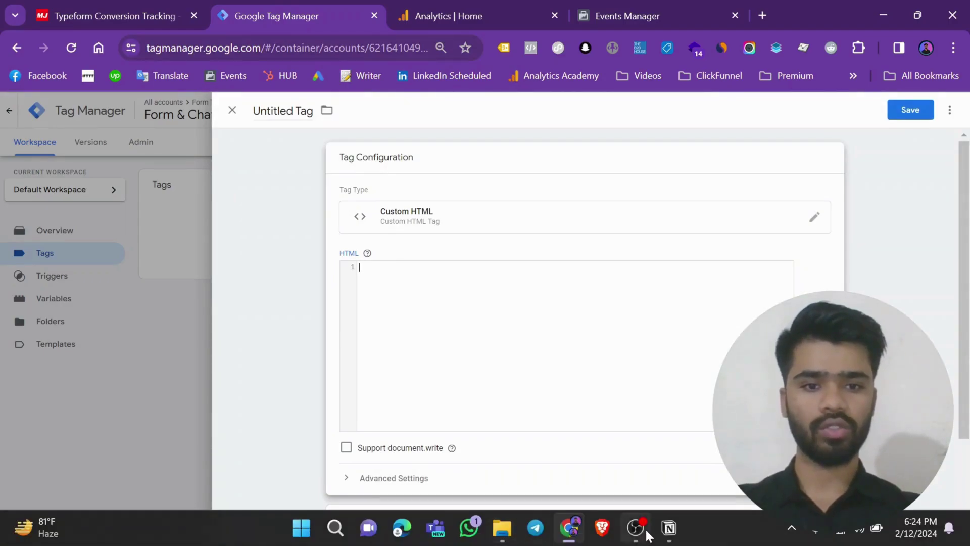
Copy the Type Form Event Listener script from the Notion page and paste it into the tag's HTML code
click(669, 528)
scroll(556, 303, up, 6)
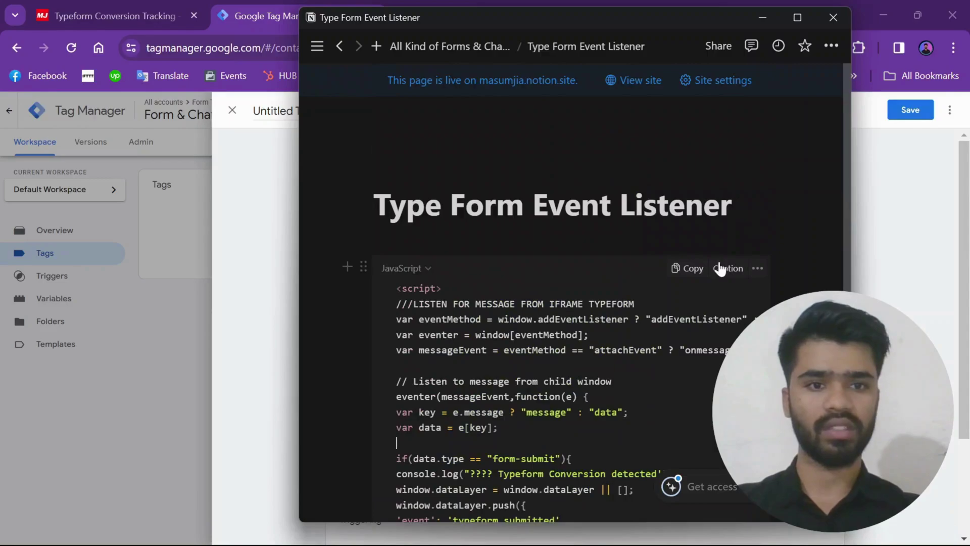
click(693, 268)
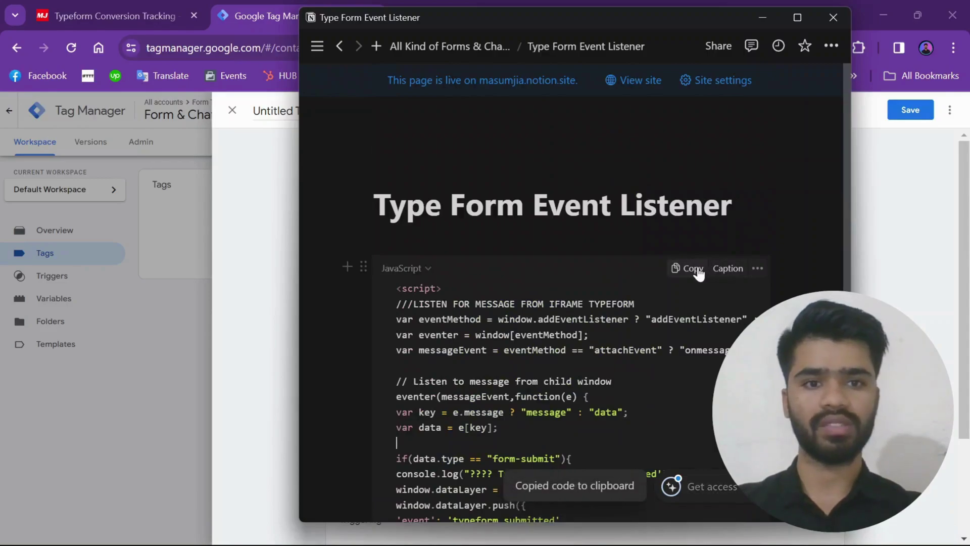
click(760, 16)
click(473, 303)
key(ctrl+v)
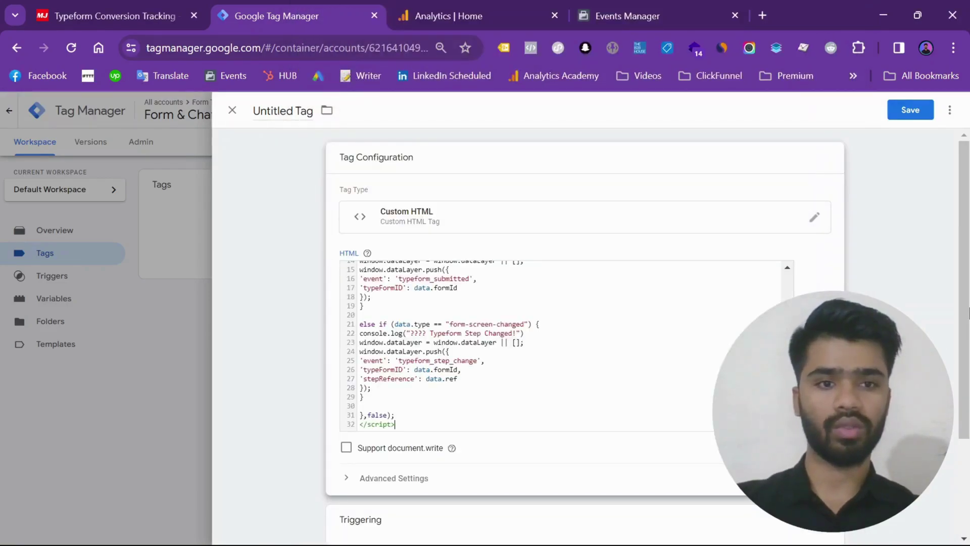
Add the All Pages firing trigger and save the tag under the name Type Form
scroll(881, 283, down, 2)
click(583, 404)
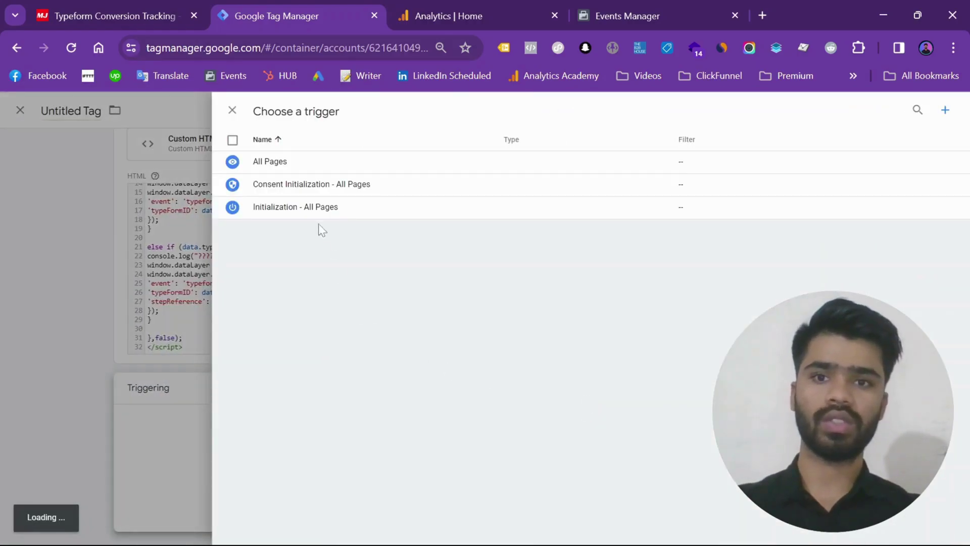
click(366, 172)
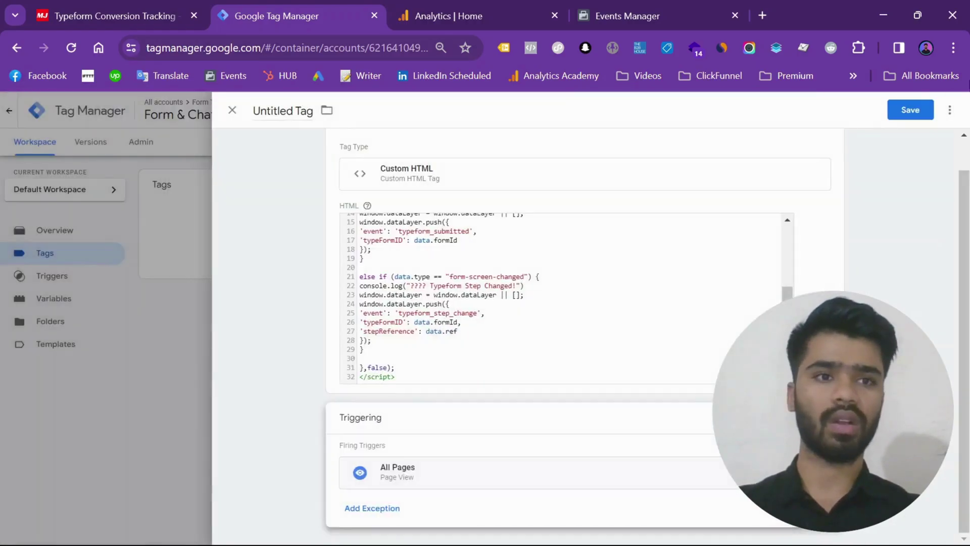
click(910, 109)
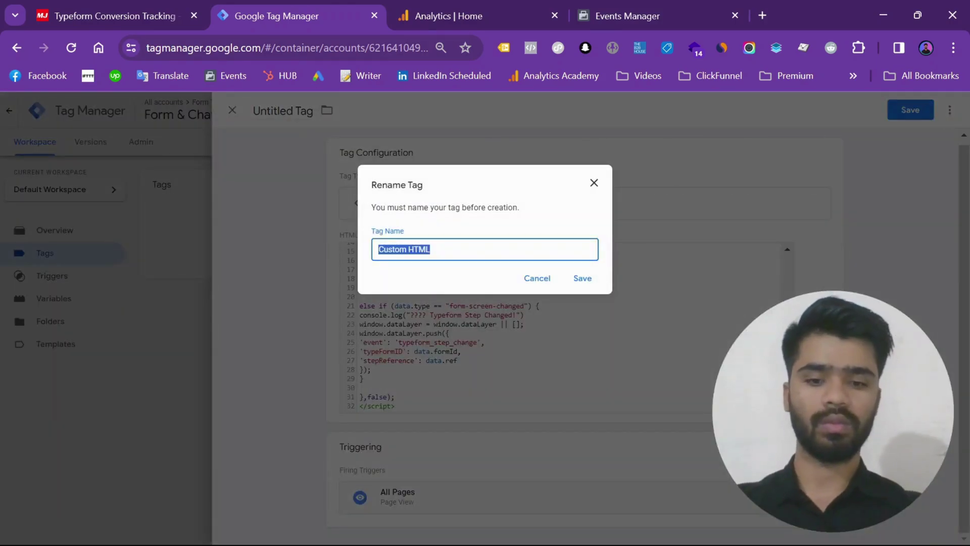
text(Type Form)
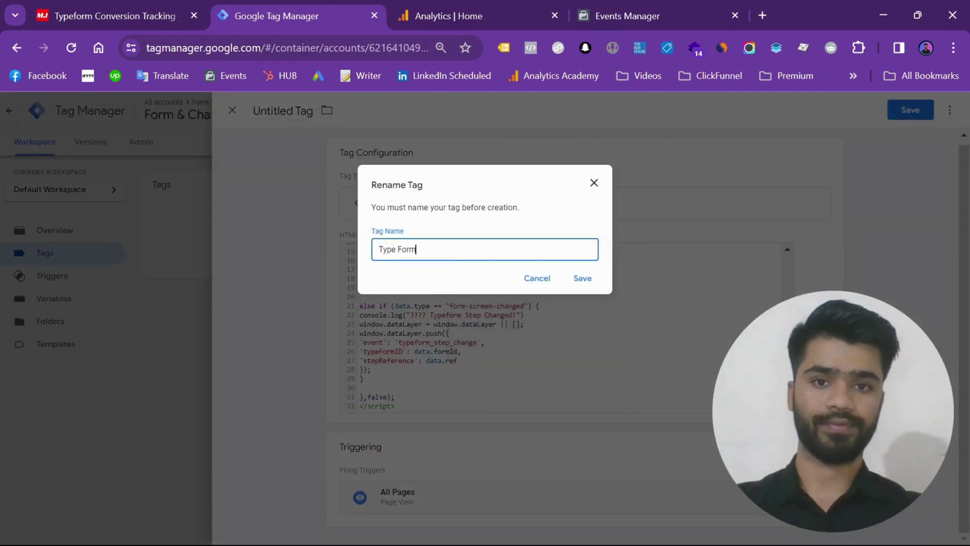
key(Return)
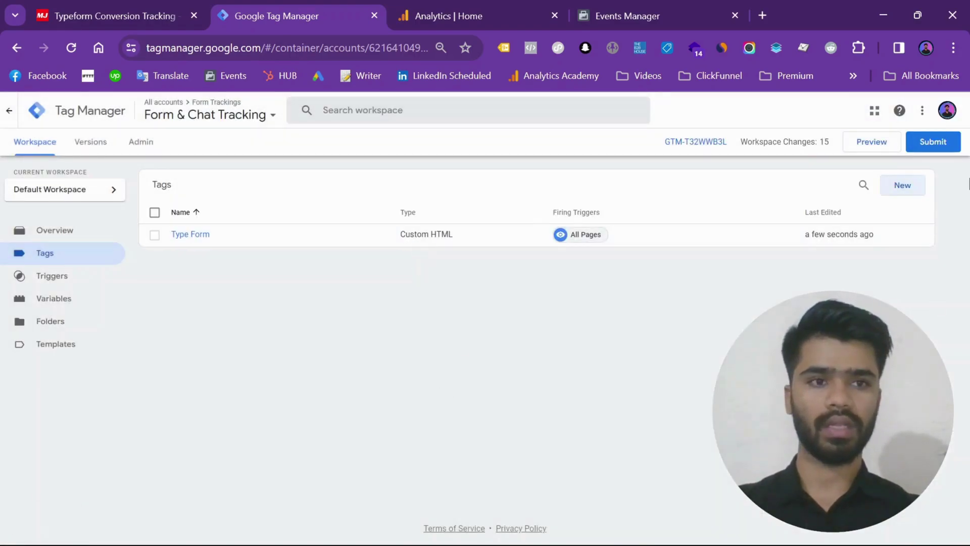
Launch the container's preview mode, copy the Typeform page's URL and close that page
click(878, 146)
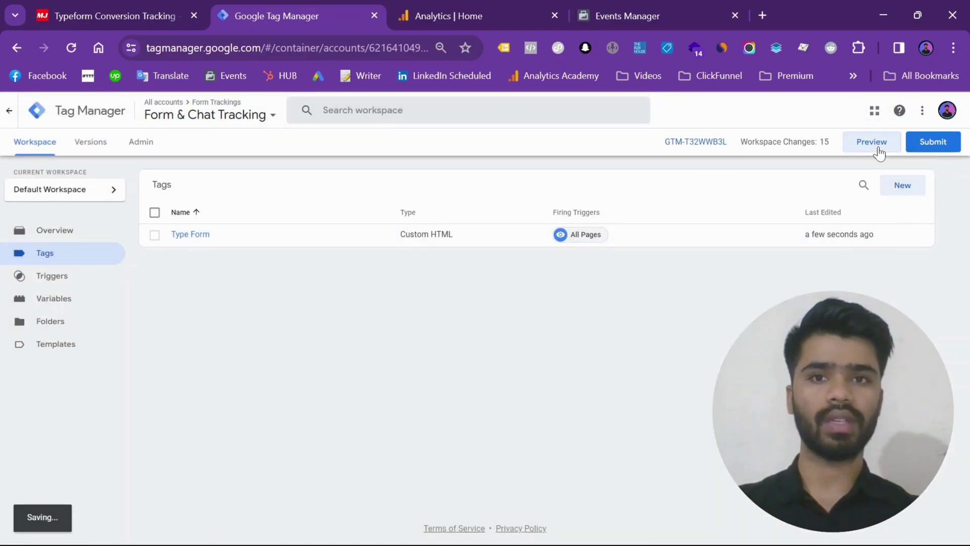
click(144, 14)
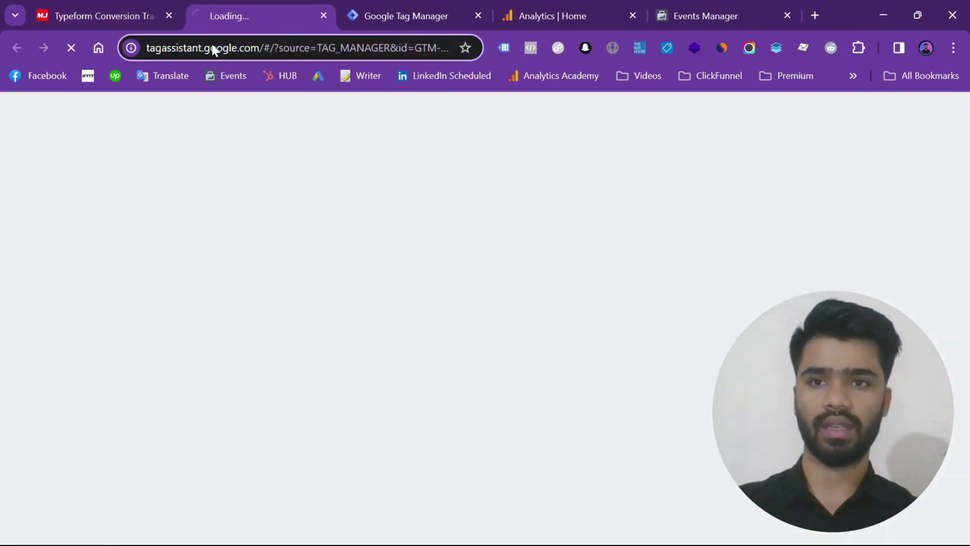
click(134, 10)
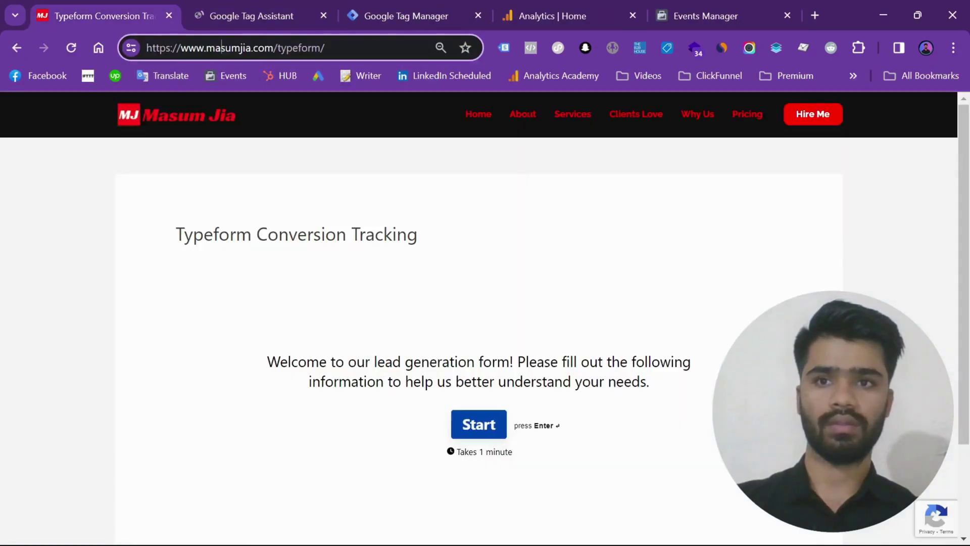
click(183, 48)
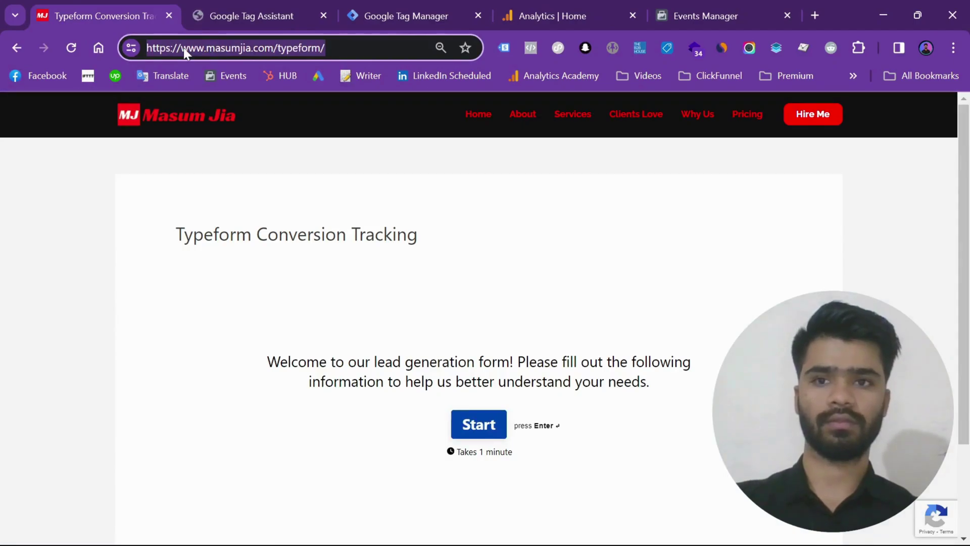
click(169, 16)
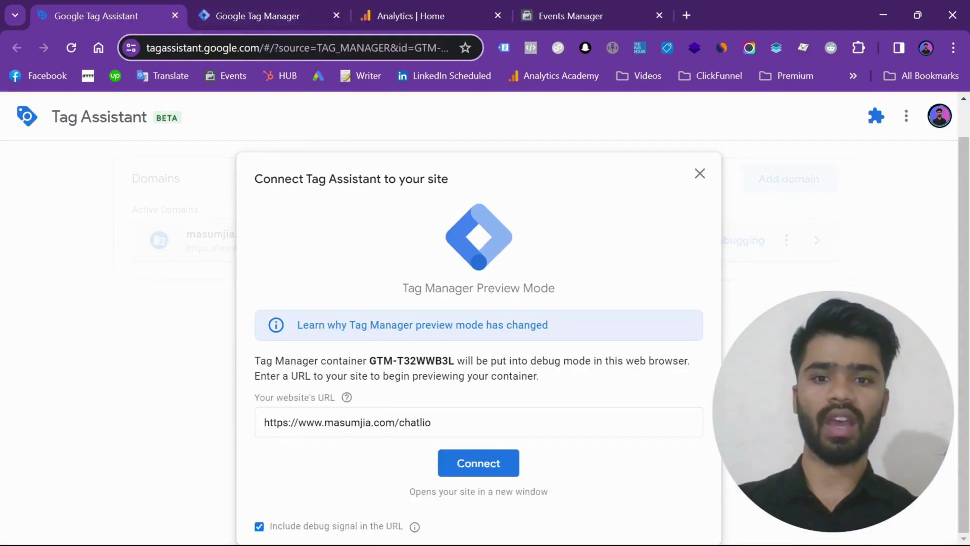
Replace the website URL in Tag Assistant with the copied /typeform/ page address and connect to the site
click(387, 422)
key(ctrl+a)
key(ctrl+v)
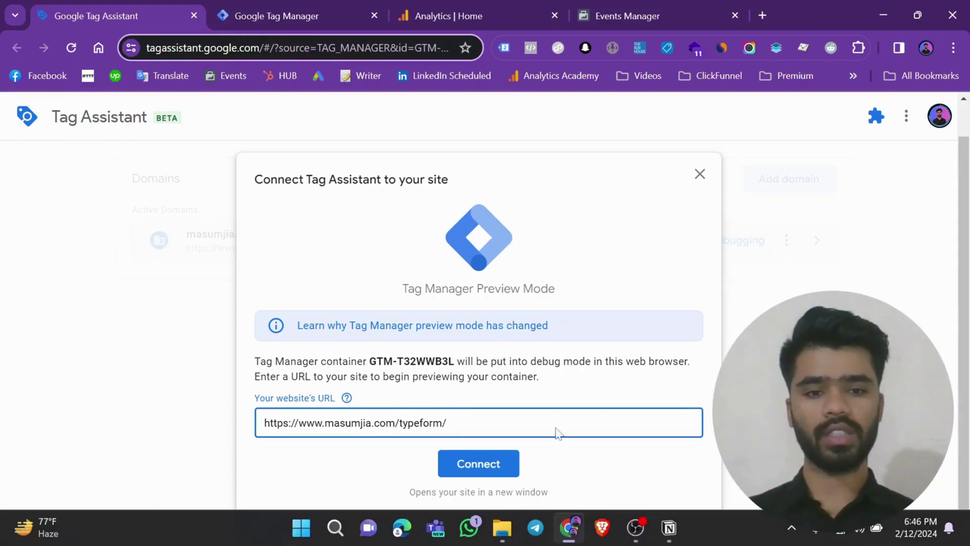
click(483, 464)
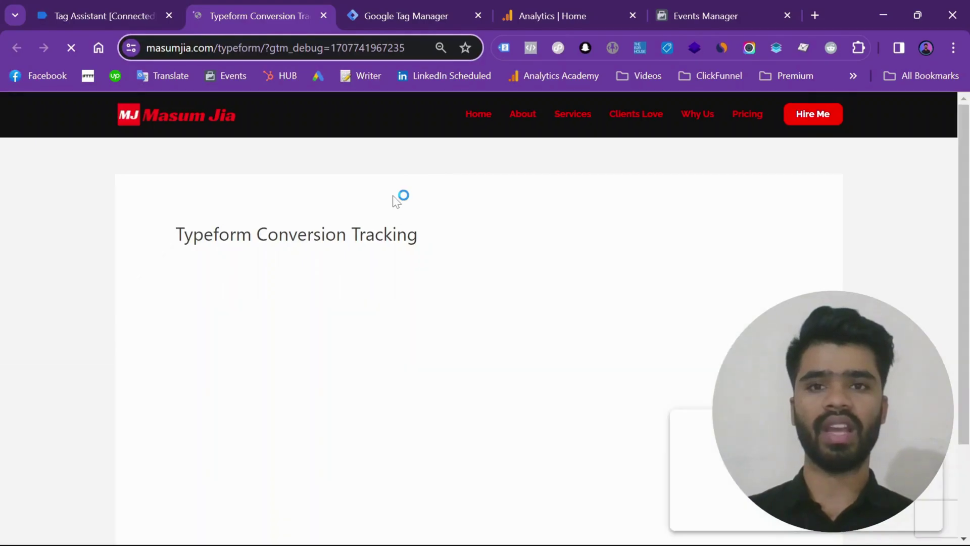
Place the Google Tag Manager tab first in the browser and continue past Tag Assistant's connection notice
drag(362, 8, 61, 8)
click(259, 7)
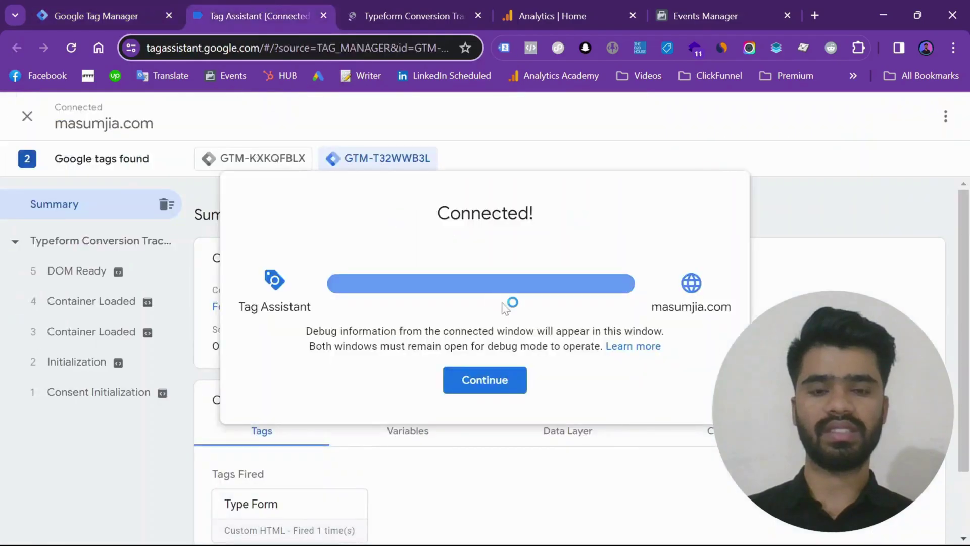
click(480, 369)
Return to the debug-mode Typeform page, start the form and submit the full name for the first question
click(387, 5)
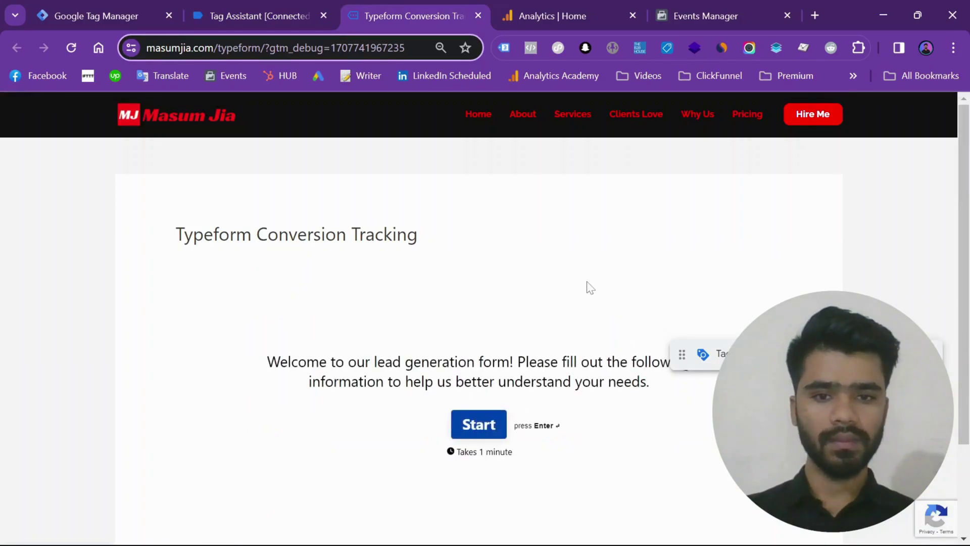
scroll(571, 328, down, 2)
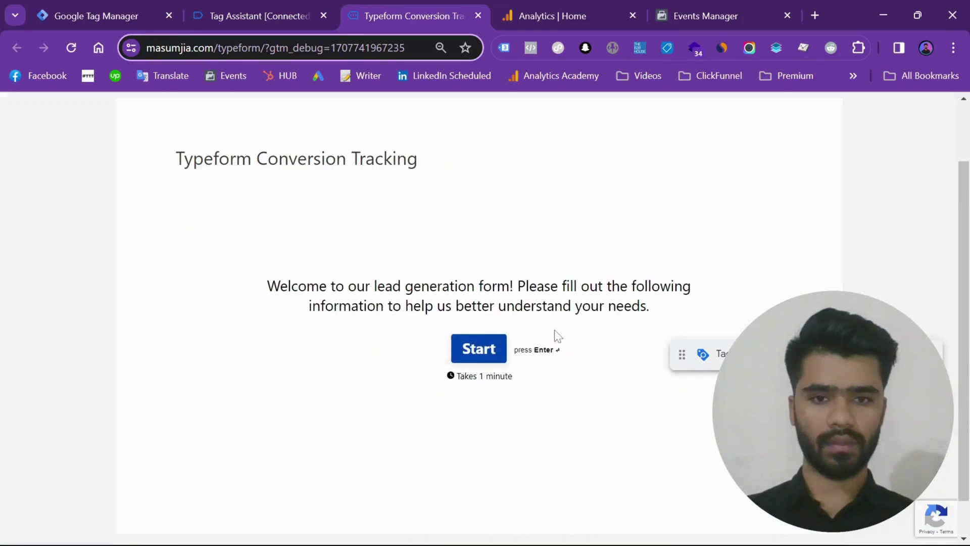
click(480, 360)
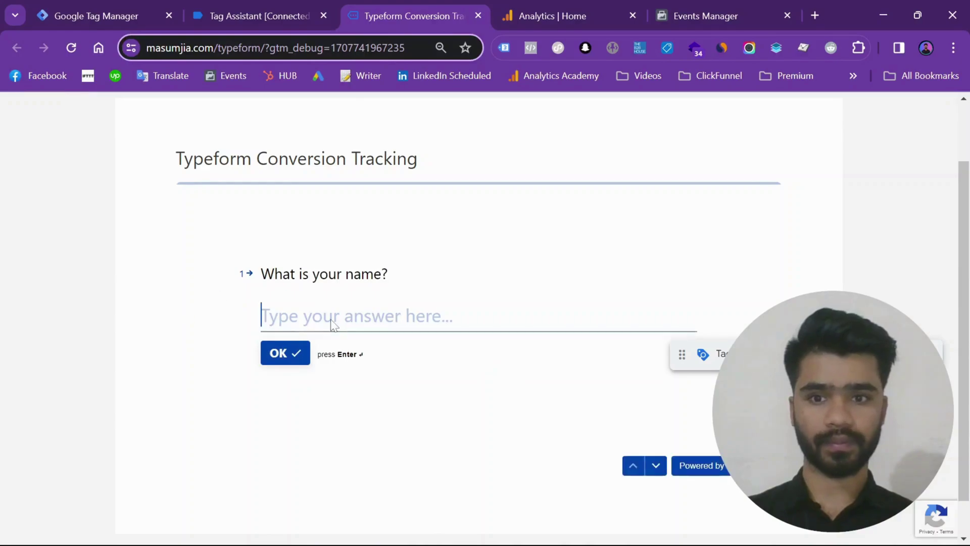
text(Ma)
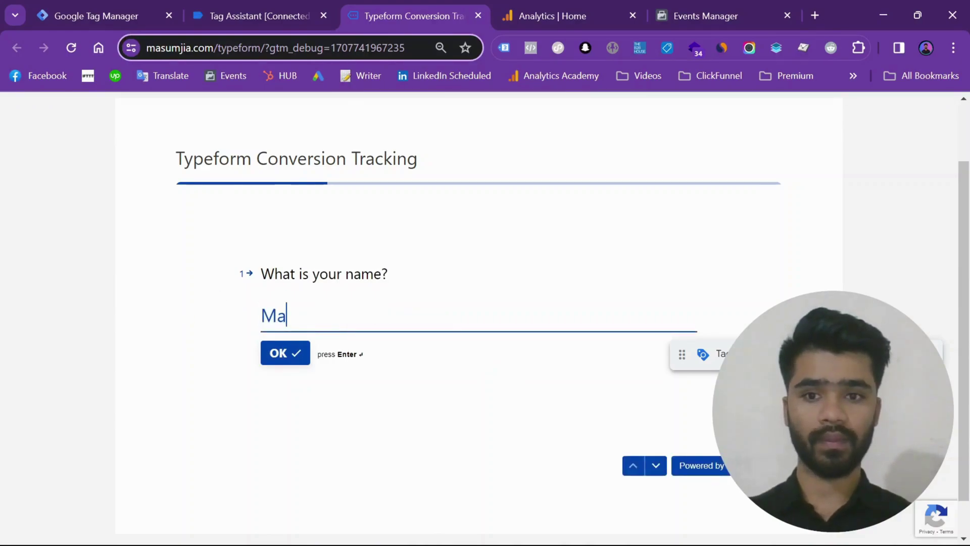
text(d)
key(BackSpace)
text(s)
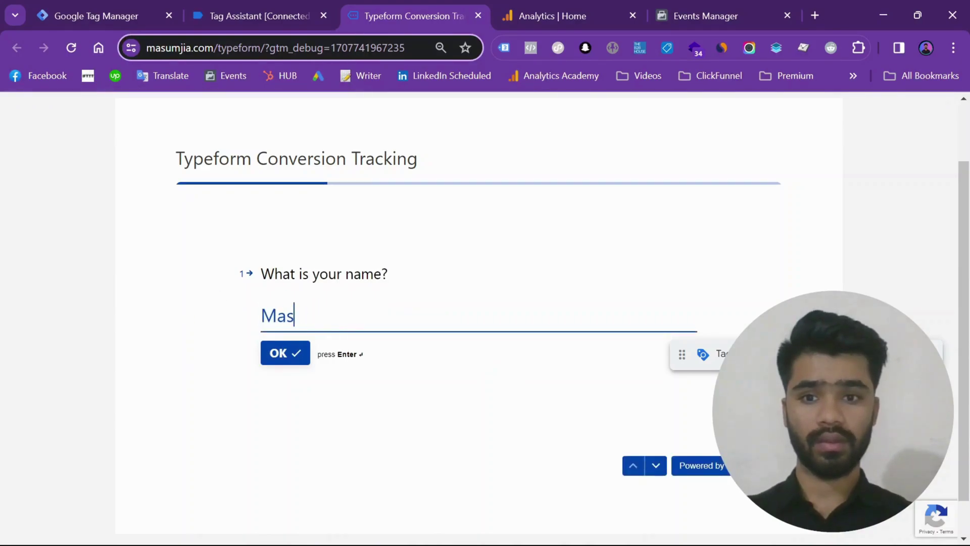
text(um Jia)
key(Return)
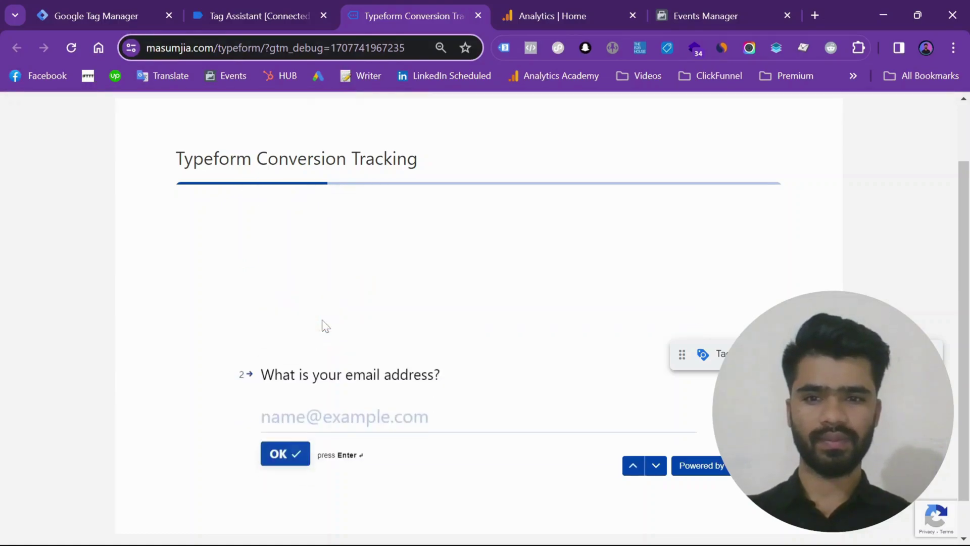
Fill in the saved e-mail address for the second question and continue to the phone number question
text(j)
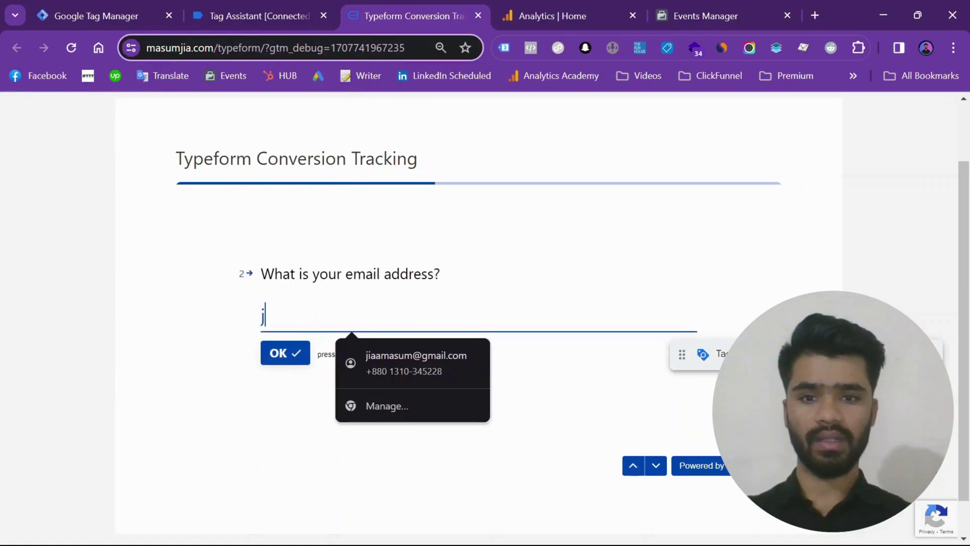
text(i)
click(360, 352)
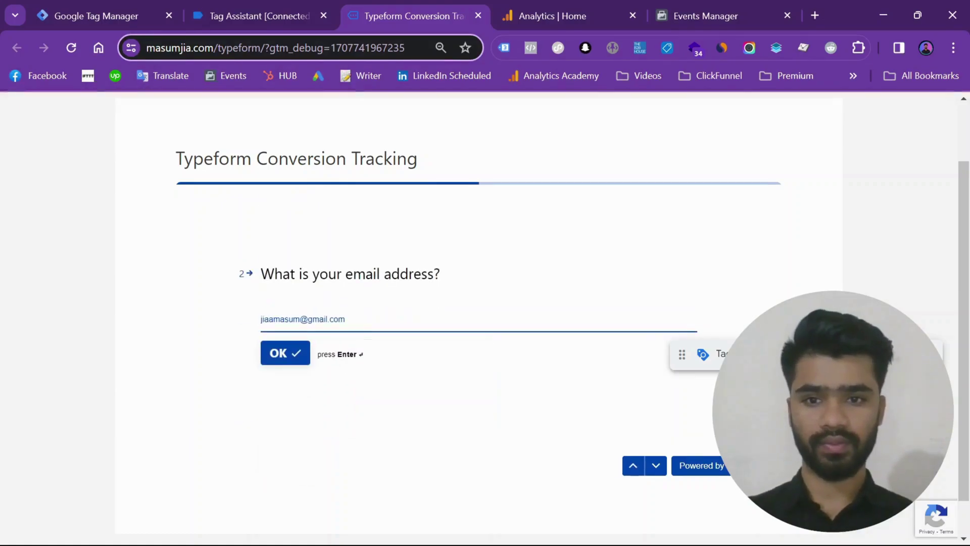
click(285, 354)
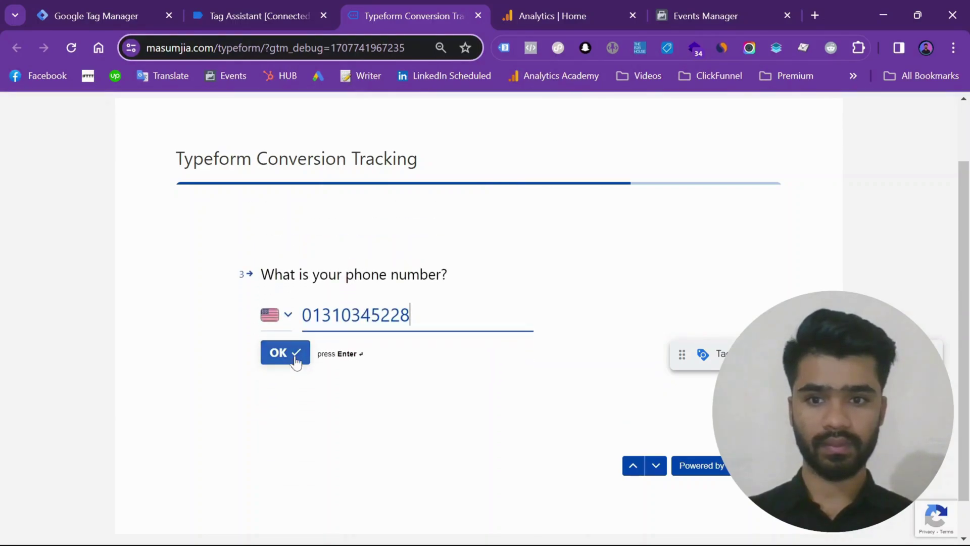
Set the phone number's country to Bangladesh (+880)
click(286, 318)
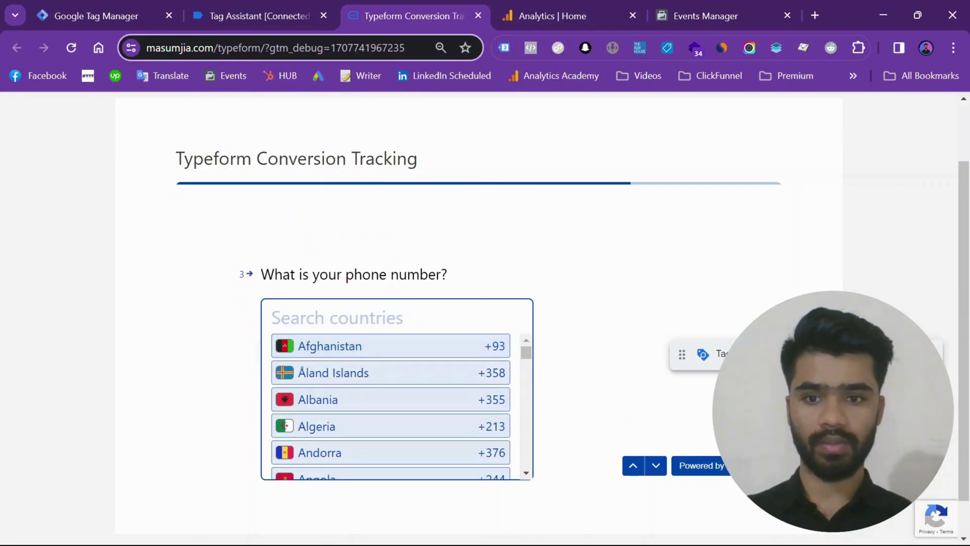
text(bang)
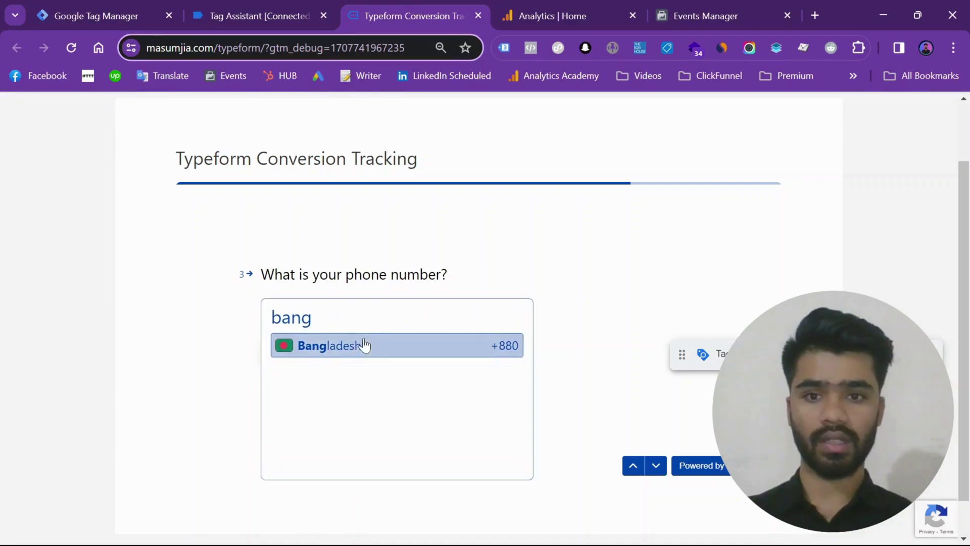
click(363, 346)
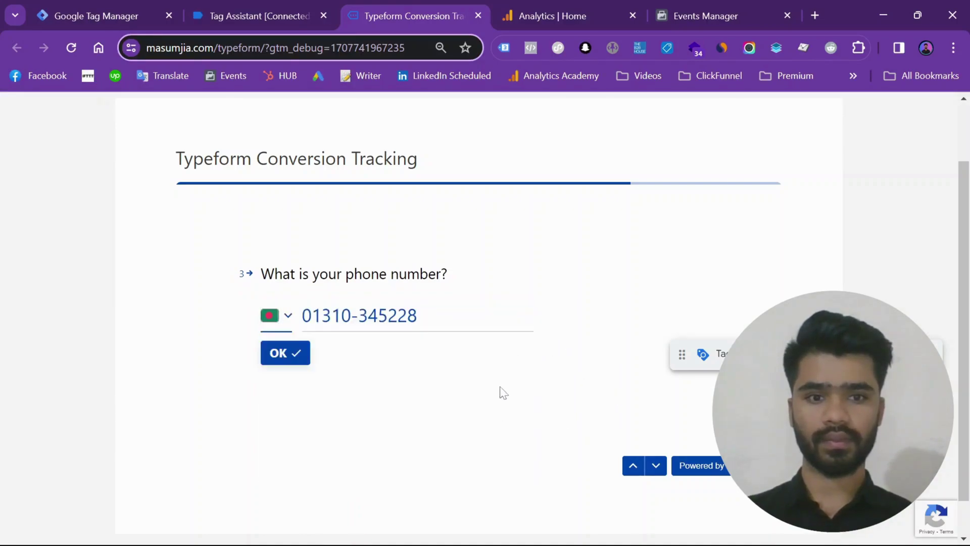
Continue past the phone number question, choose 1-10 employees as the company size and submit the form
click(286, 354)
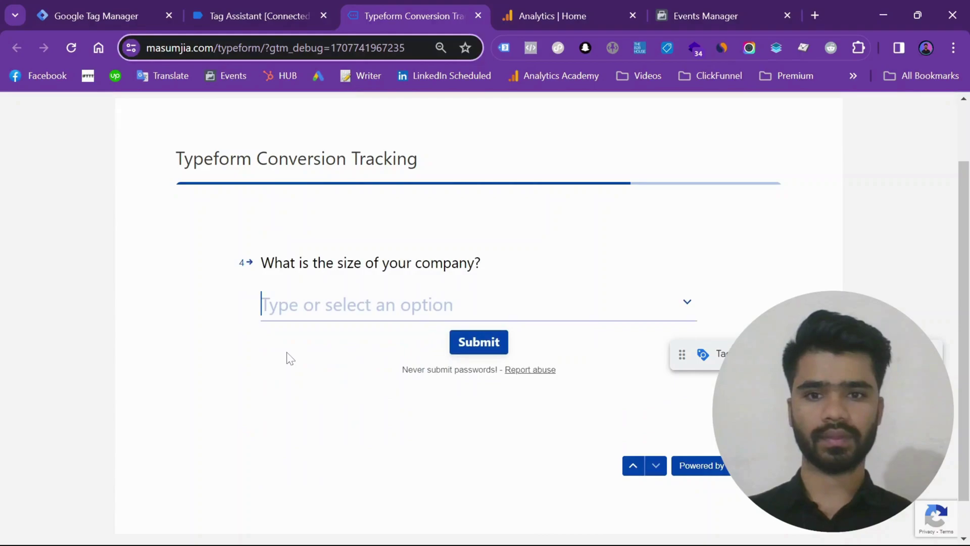
click(354, 306)
click(372, 362)
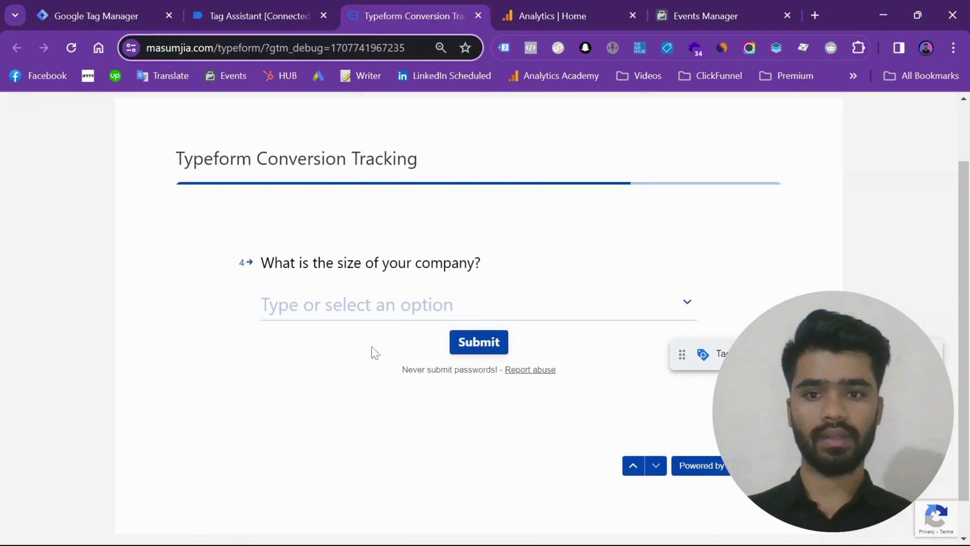
click(366, 306)
click(444, 354)
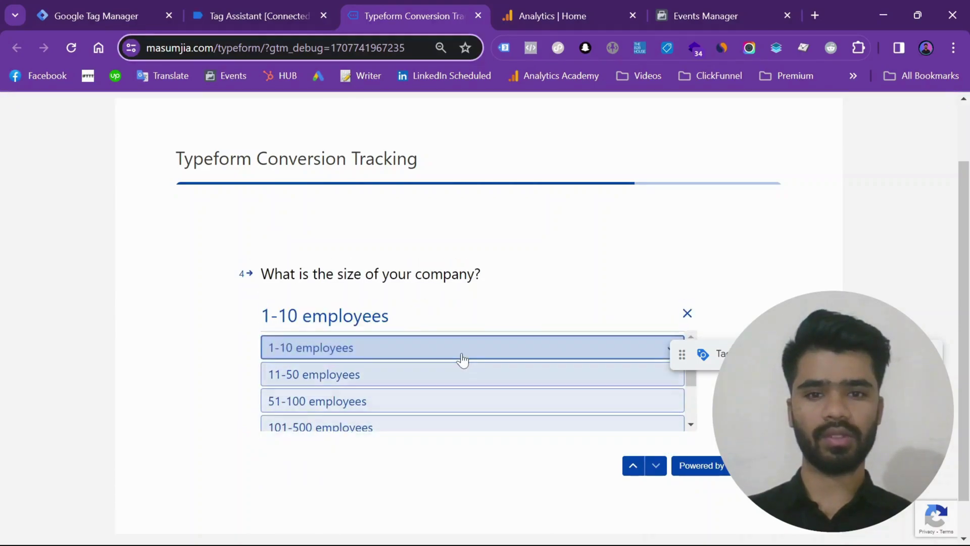
click(462, 350)
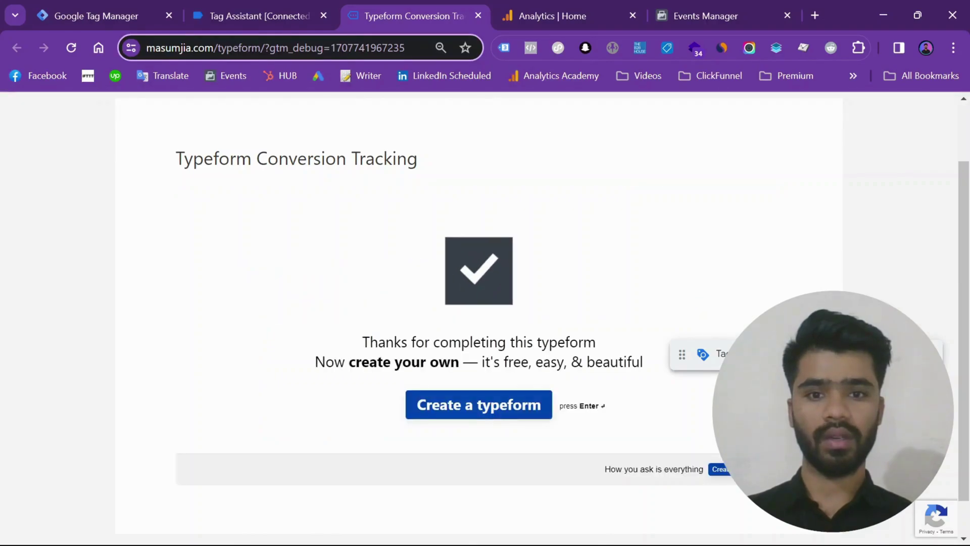
scroll(444, 354, down, 1)
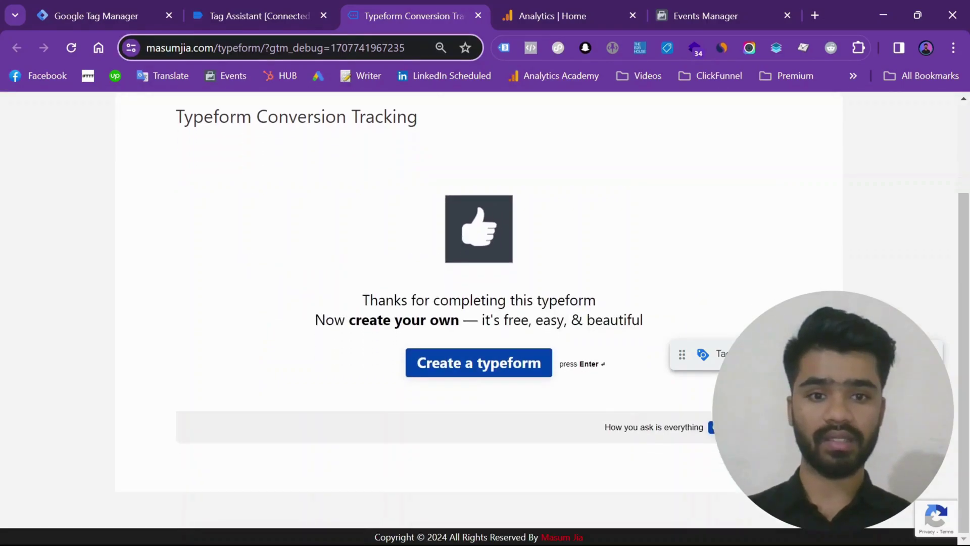
scroll(444, 353, up, 3)
Switch to Tag Assistant and examine the typeform_submitted event's full API call and data layer values
click(258, 4)
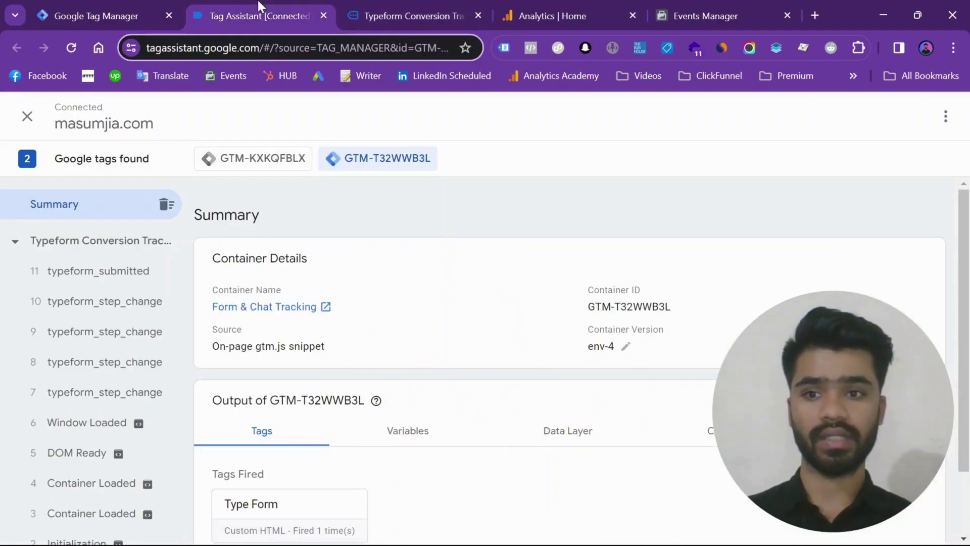
click(138, 286)
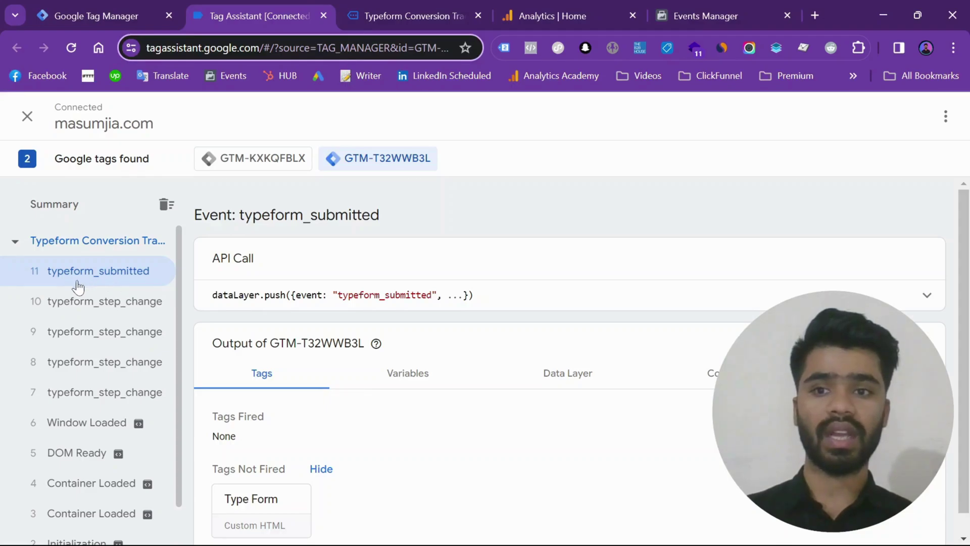
click(928, 296)
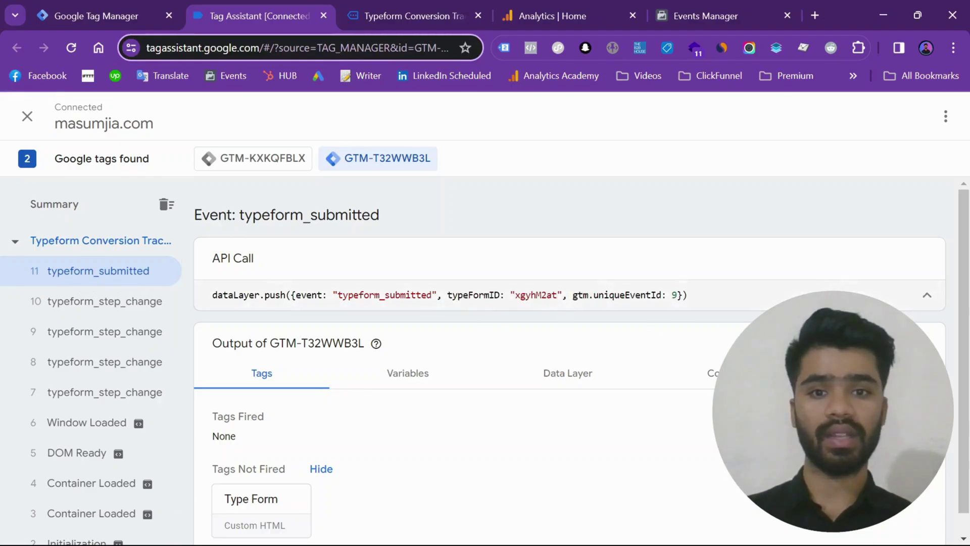
double_click(537, 294)
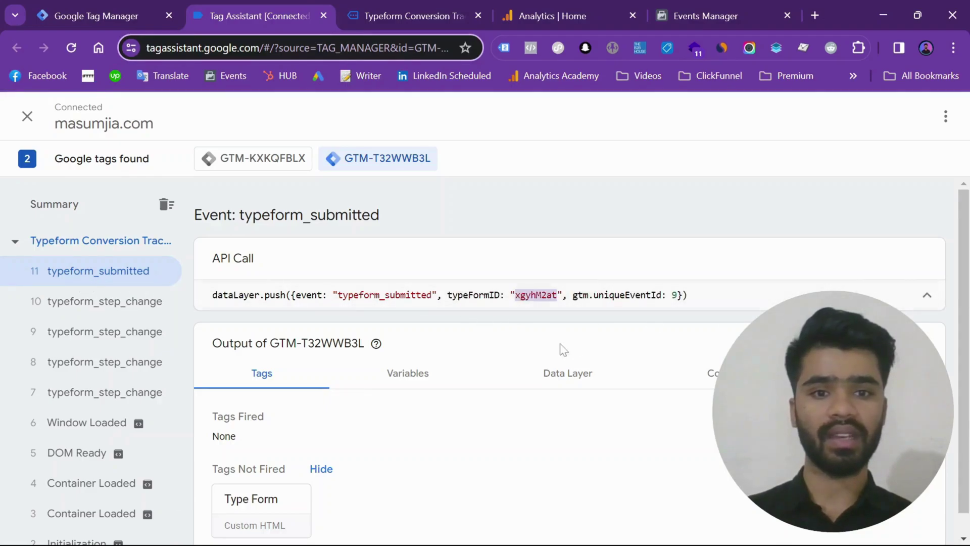
click(581, 376)
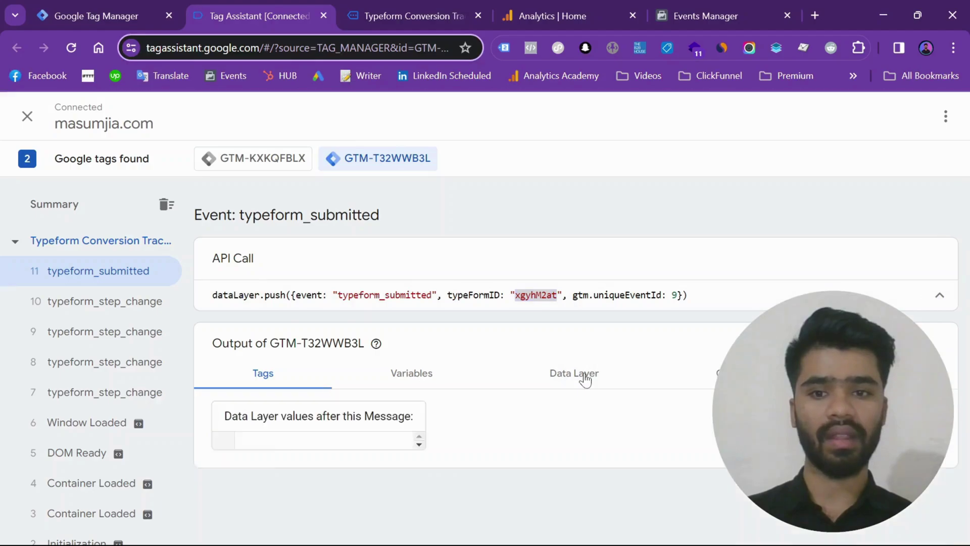
Examine the data layer values of the typeform_step_change events
click(108, 314)
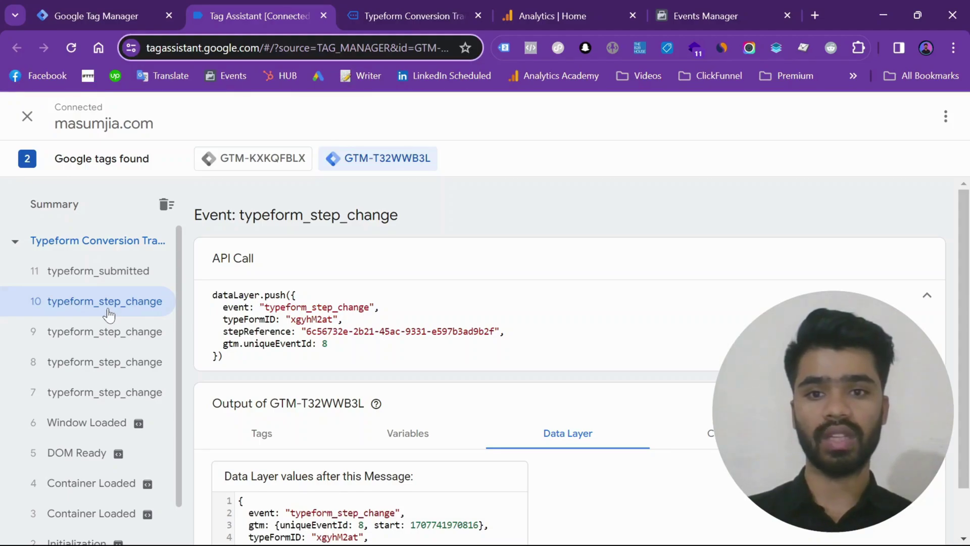
click(108, 333)
click(108, 392)
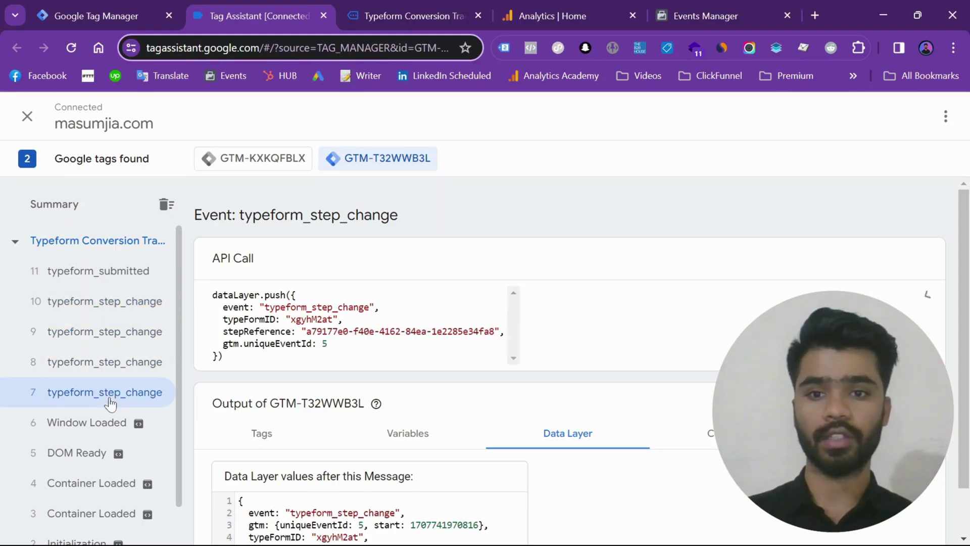
Return to the form submission event and copy the event name typeform_submitted from its data layer values
click(59, 269)
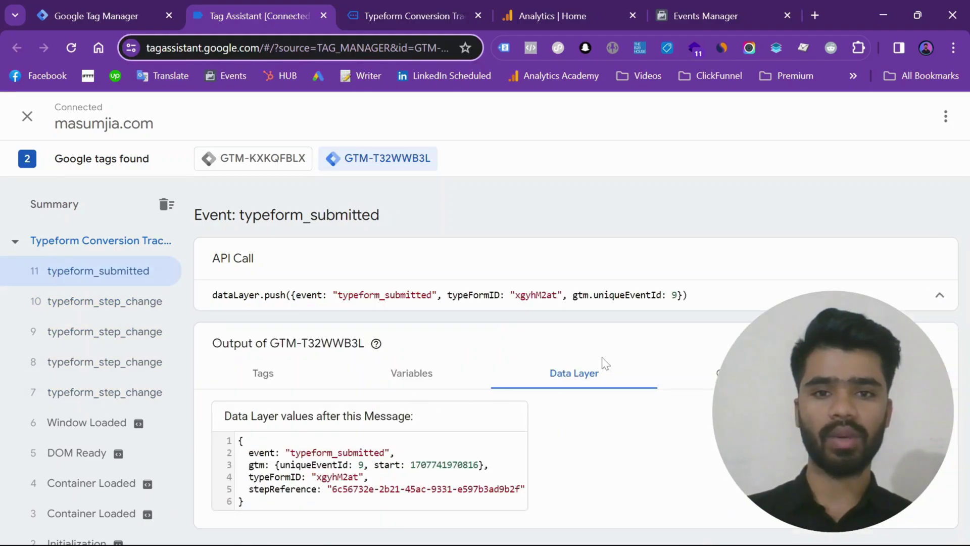
double_click(310, 453)
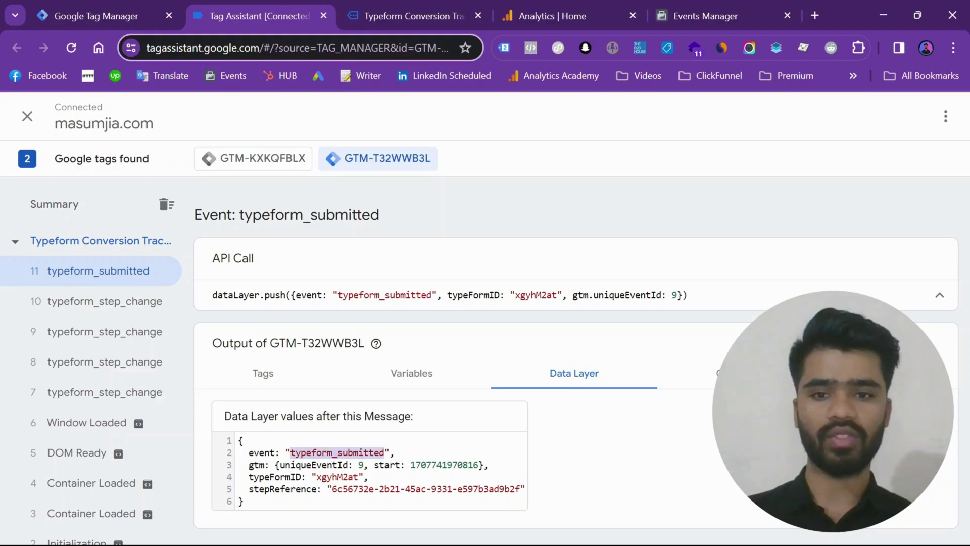
right_click(311, 455)
click(389, 264)
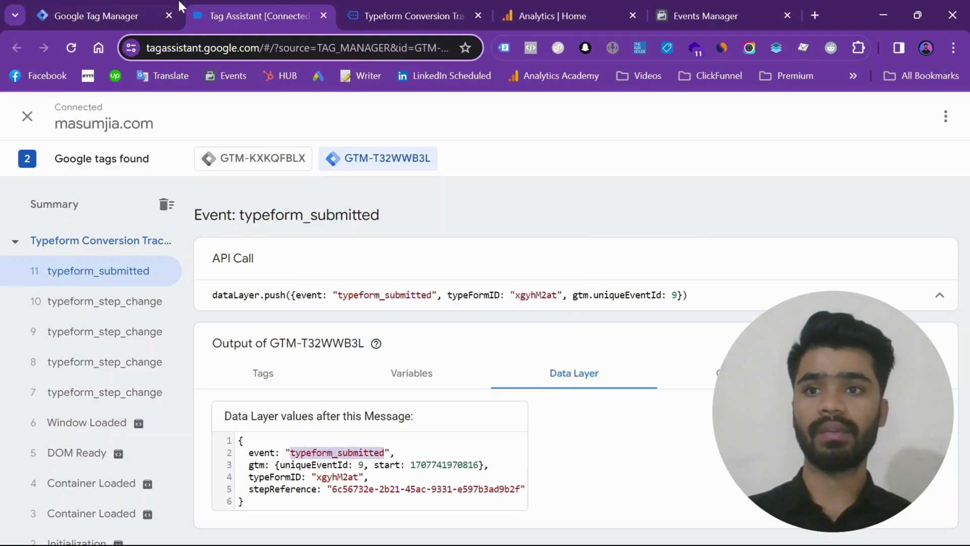
Switch to Google Tag Manager and create a new tag of the Google Tag type
click(131, 4)
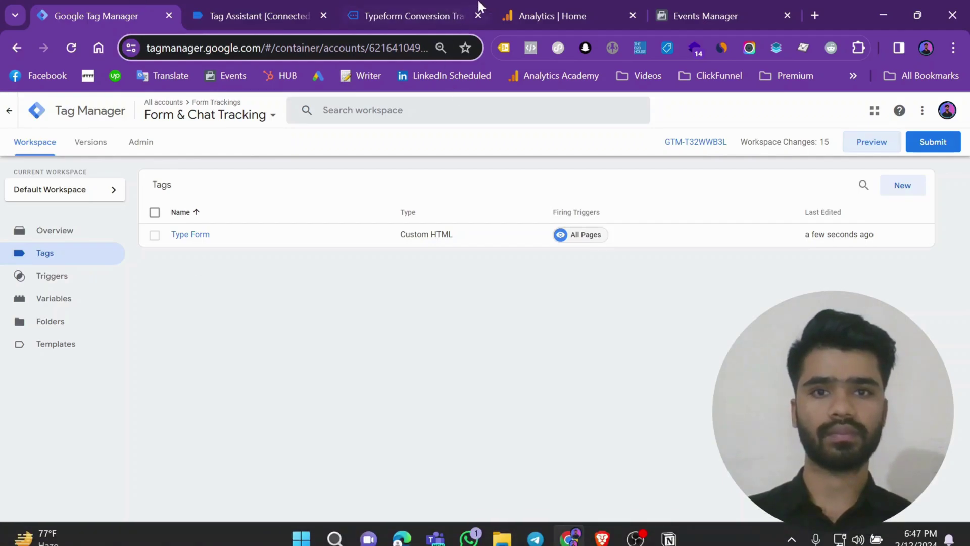
click(546, 2)
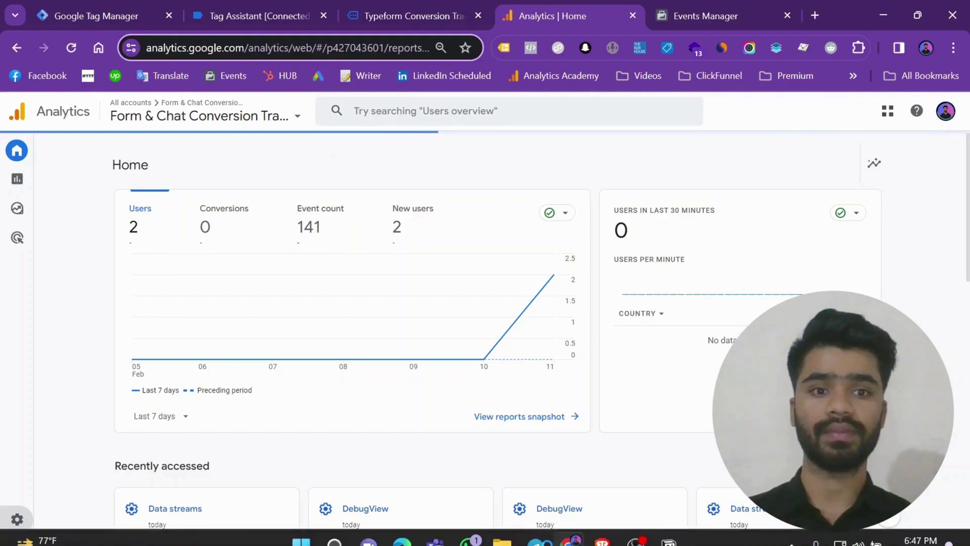
click(91, 7)
click(903, 185)
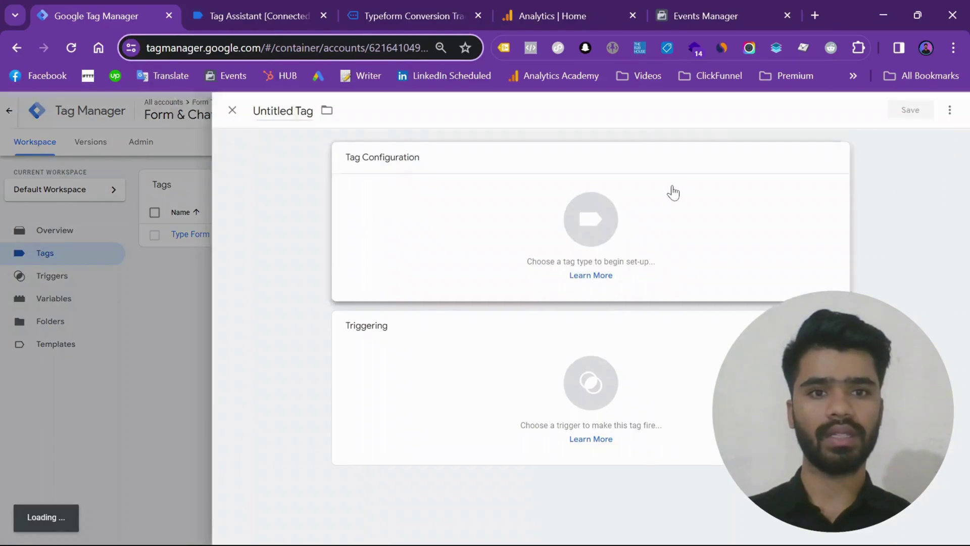
click(672, 193)
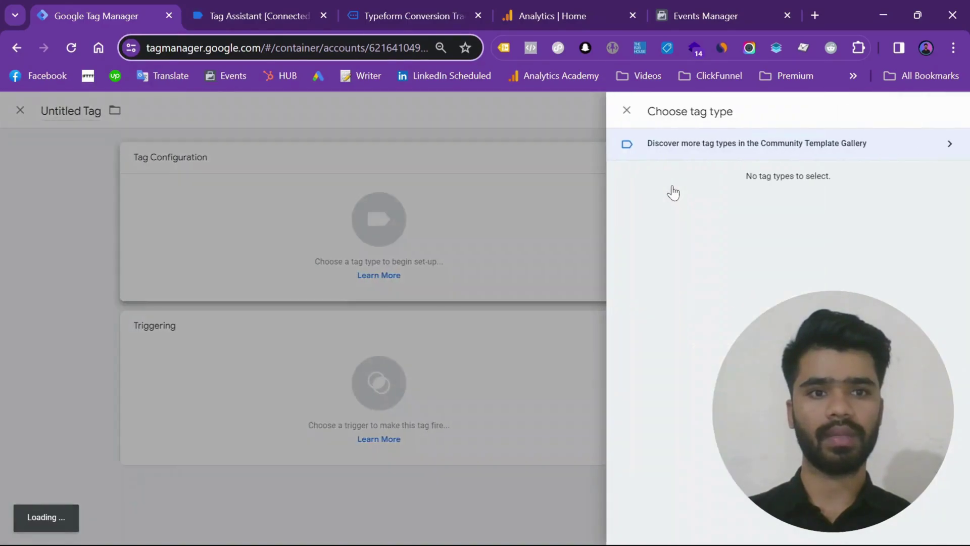
click(679, 211)
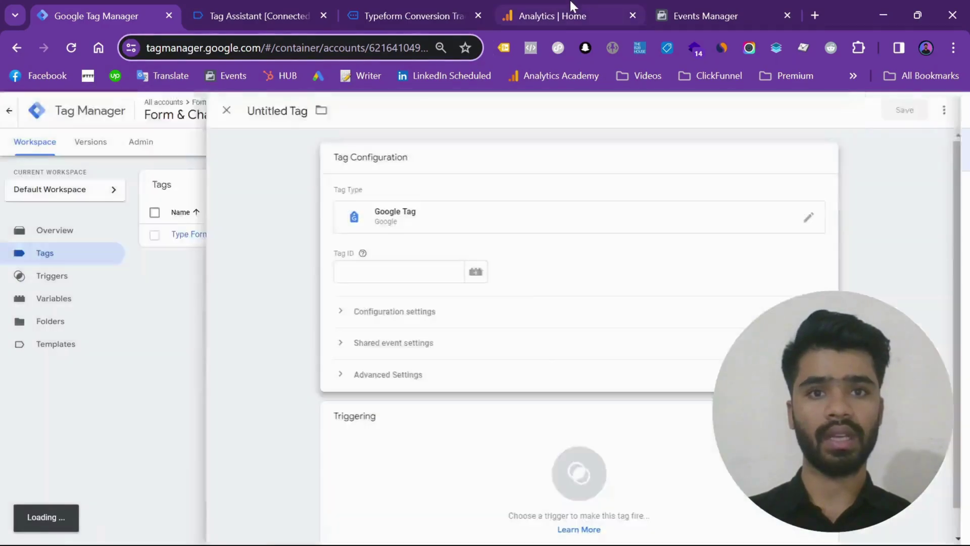
In Google Analytics, open the Form & Chat Conversion Tracking web data stream's details and copy its measurement ID
click(570, 1)
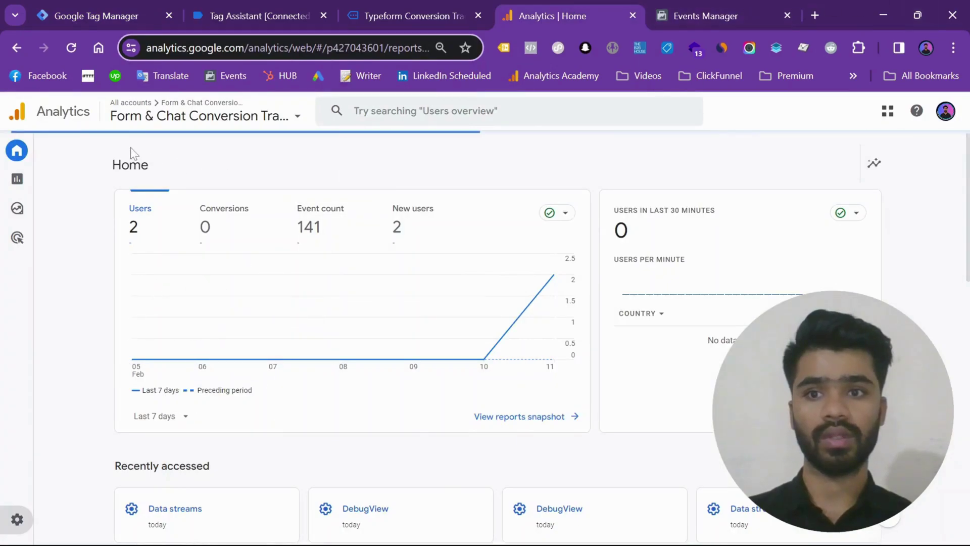
click(304, 168)
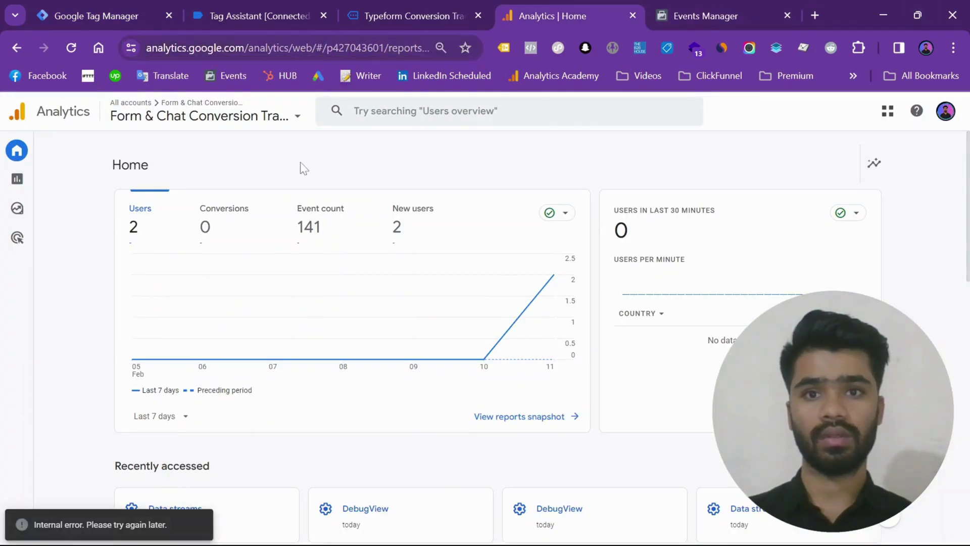
click(72, 46)
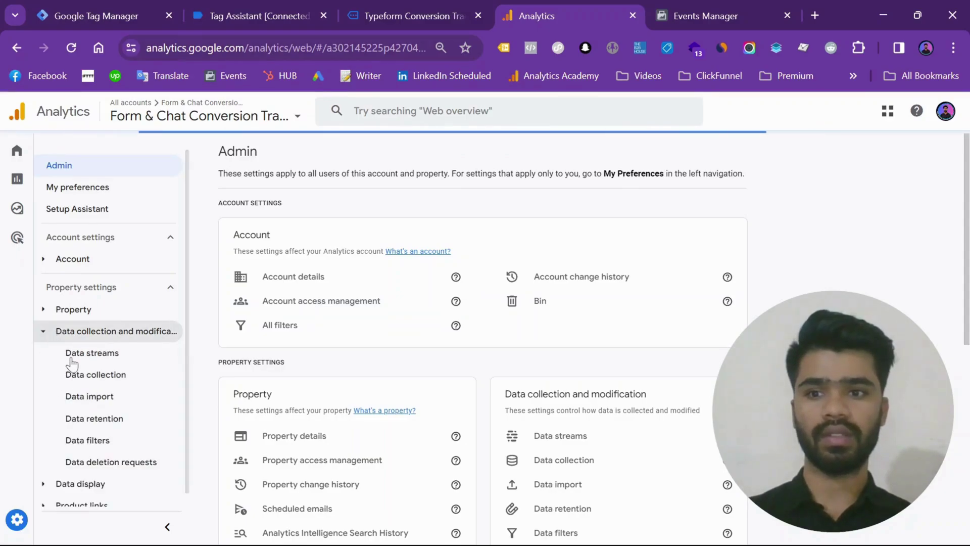
click(77, 376)
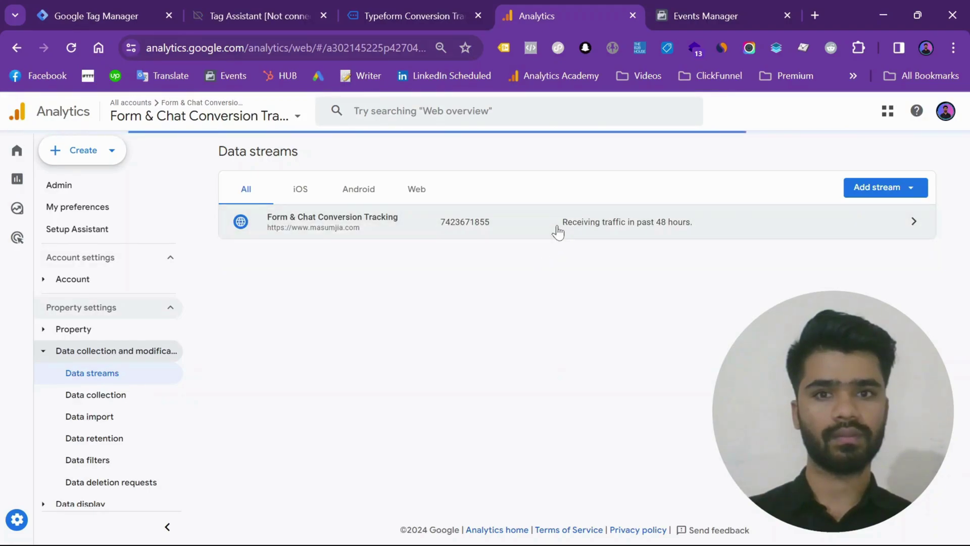
click(557, 226)
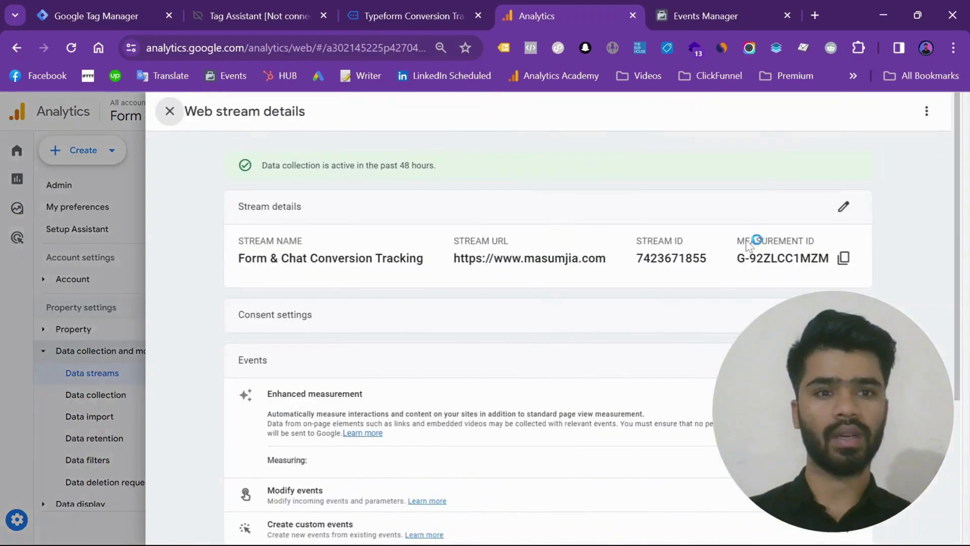
Back in Google Tag Manager, set the Tag ID to G-92ZLCC1MZM, add the All Pages trigger and save the tag
click(152, 10)
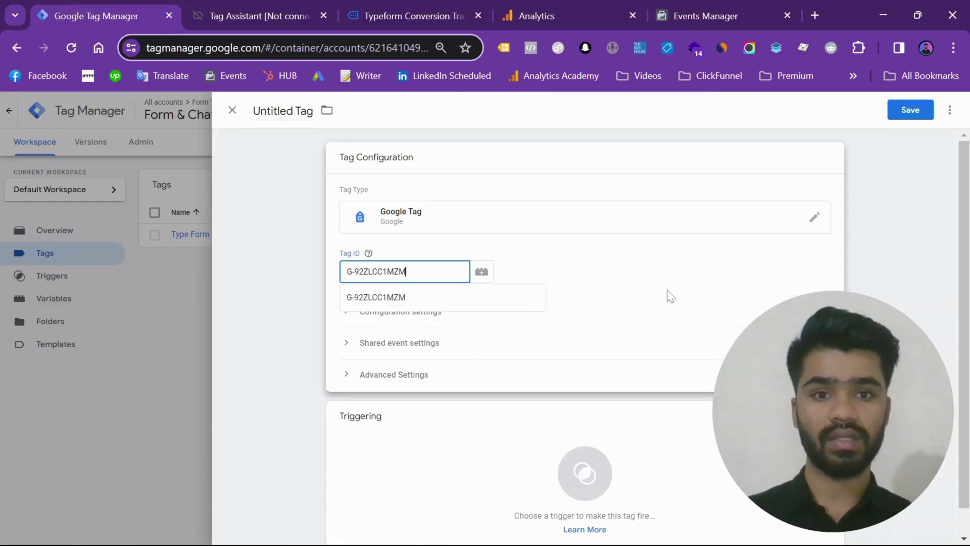
click(524, 448)
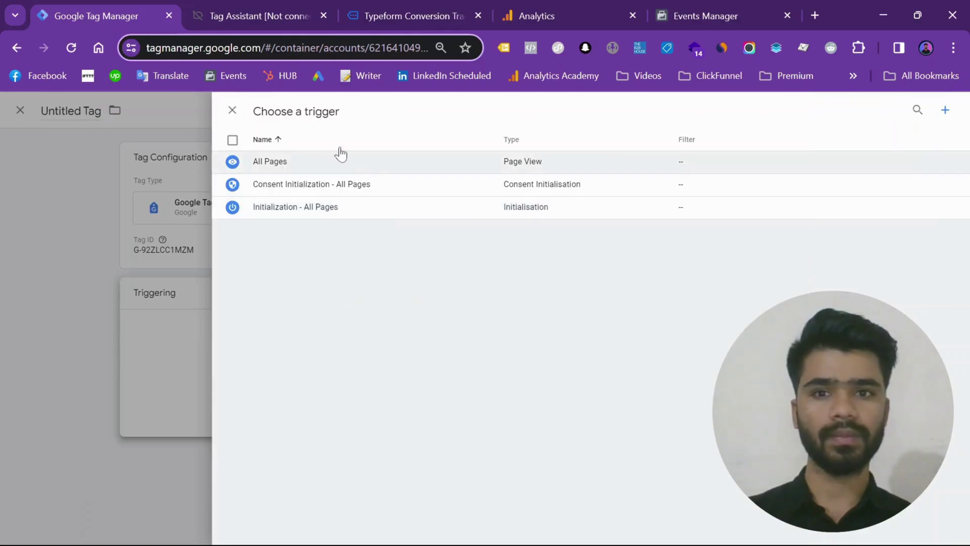
click(338, 163)
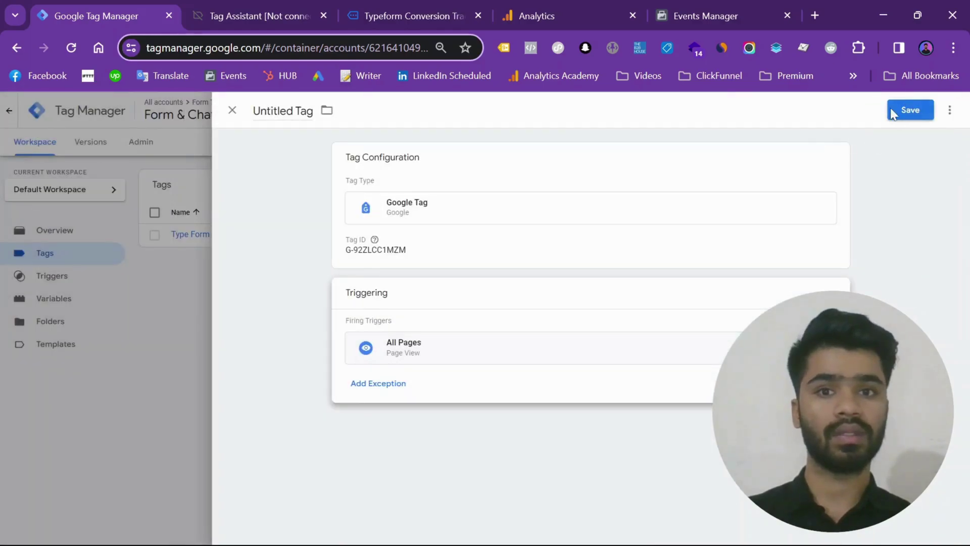
click(899, 112)
click(583, 278)
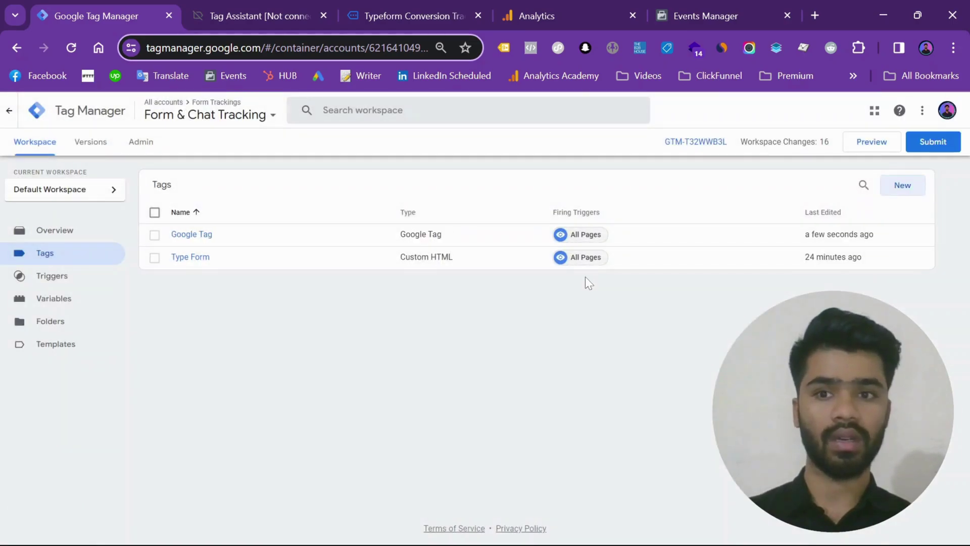
Create a Google Analytics: GA4 Event tag with measurement ID G-92ZLCC1MZM and event name generate_lead
click(903, 186)
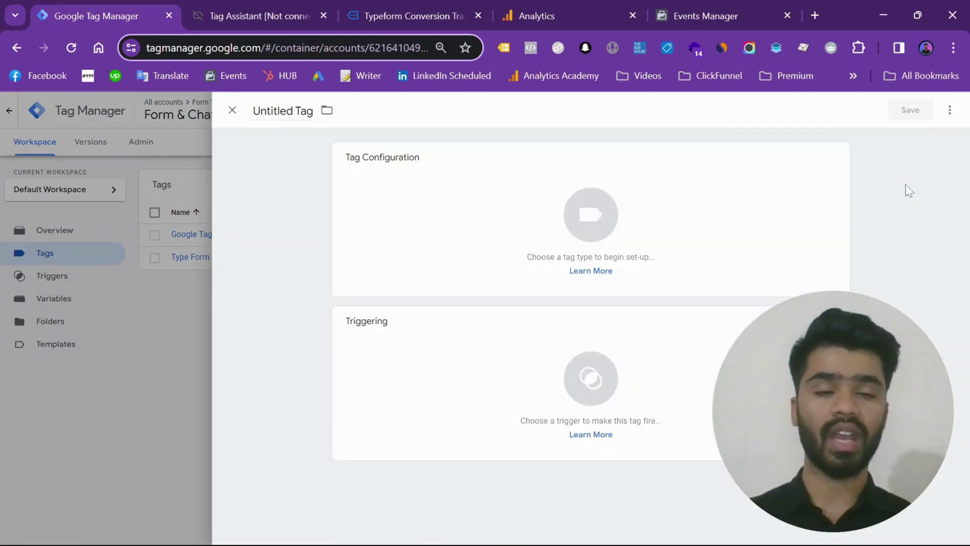
click(465, 233)
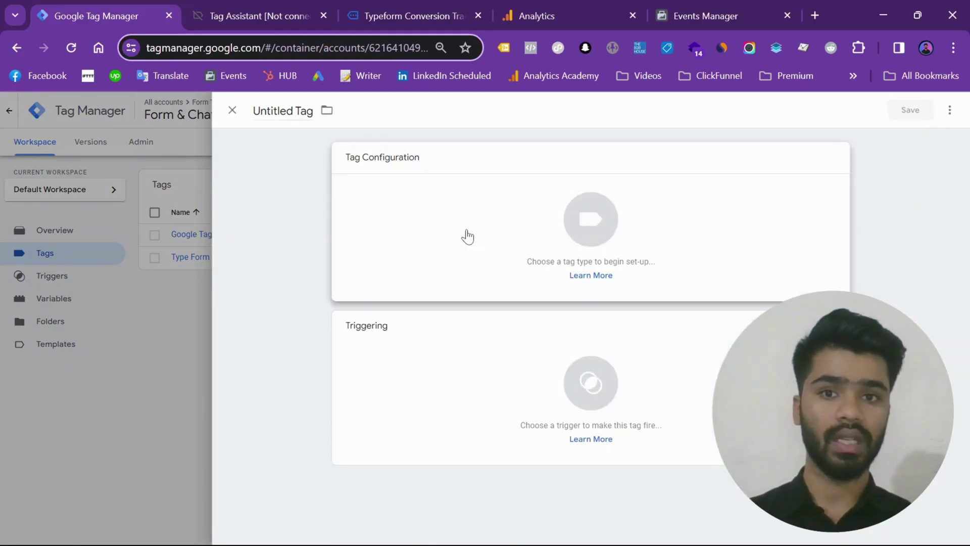
click(712, 212)
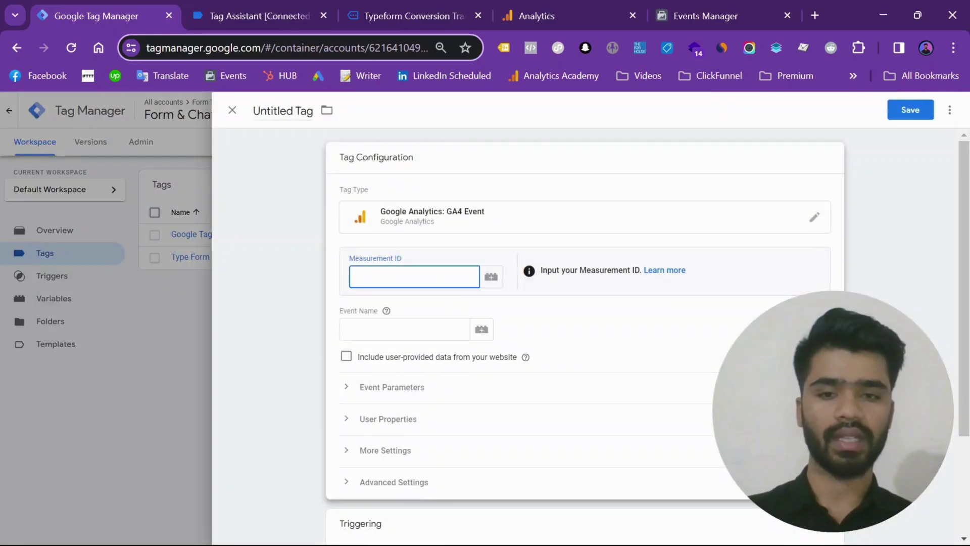
key(ctrl+v)
key(Tab)
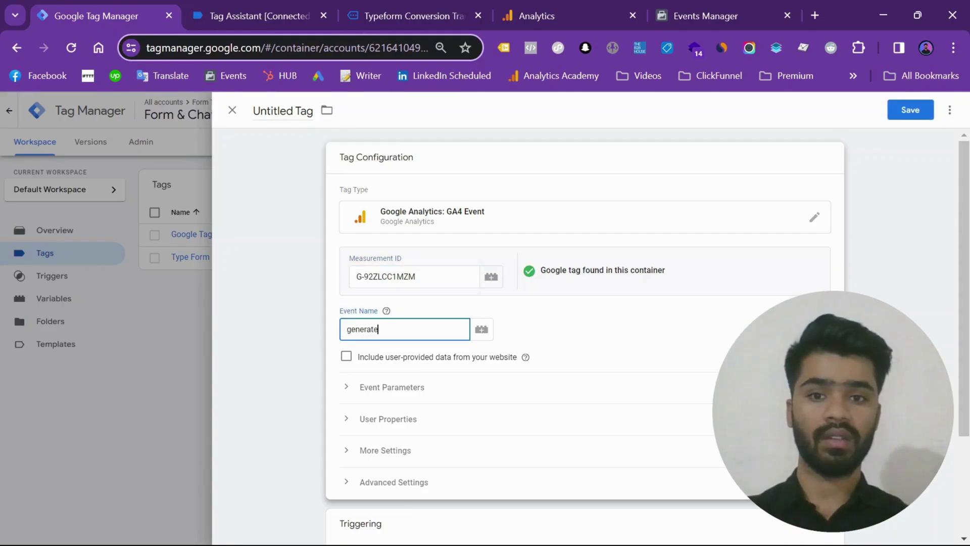
click(649, 343)
Create a new trigger of the Custom Event type for the GA4 Event tag
scroll(455, 459, down, 4)
click(455, 460)
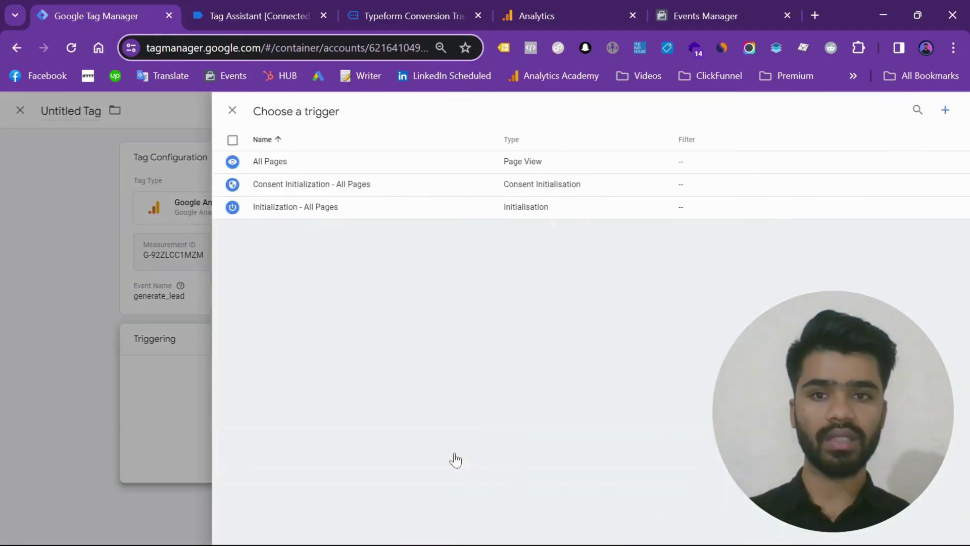
click(946, 109)
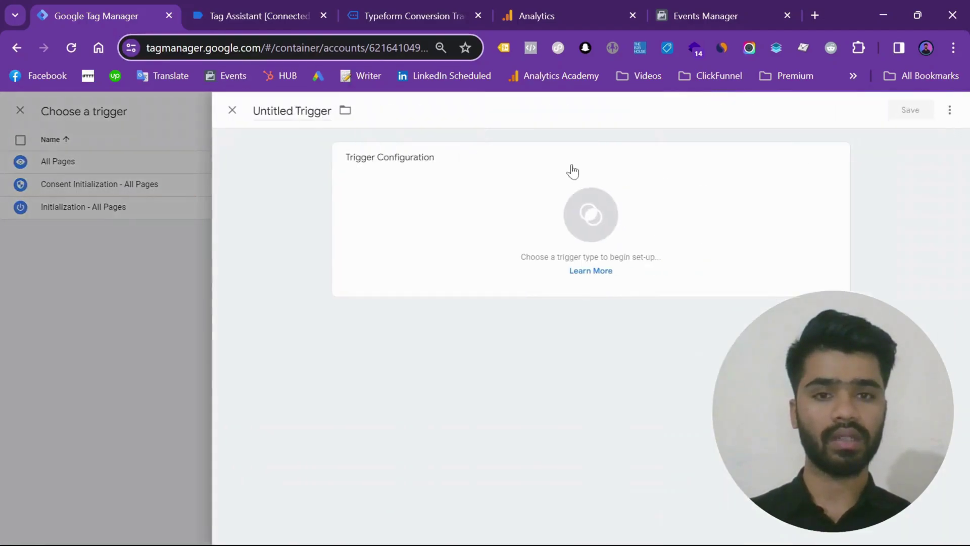
click(492, 171)
scroll(758, 329, down, 4)
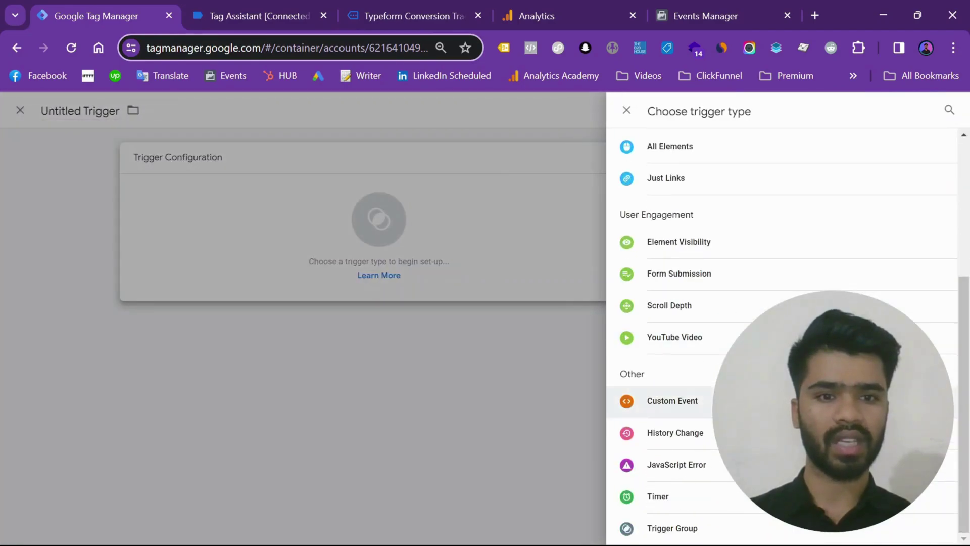
click(666, 340)
Copy the event name typeform_submitted from the data layer in Tag Assistant and enter it as the trigger's event name in Google Tag Manager
click(302, 10)
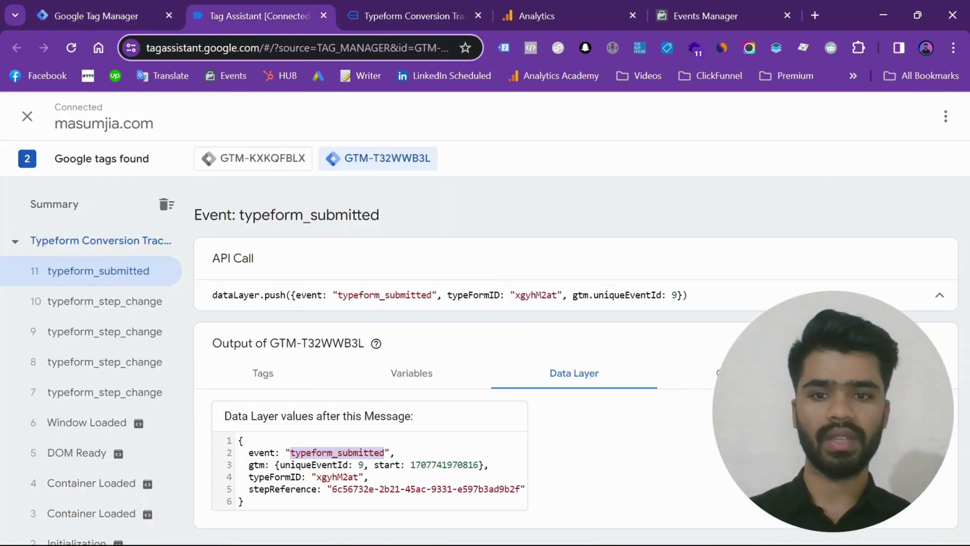
right_click(324, 455)
click(349, 263)
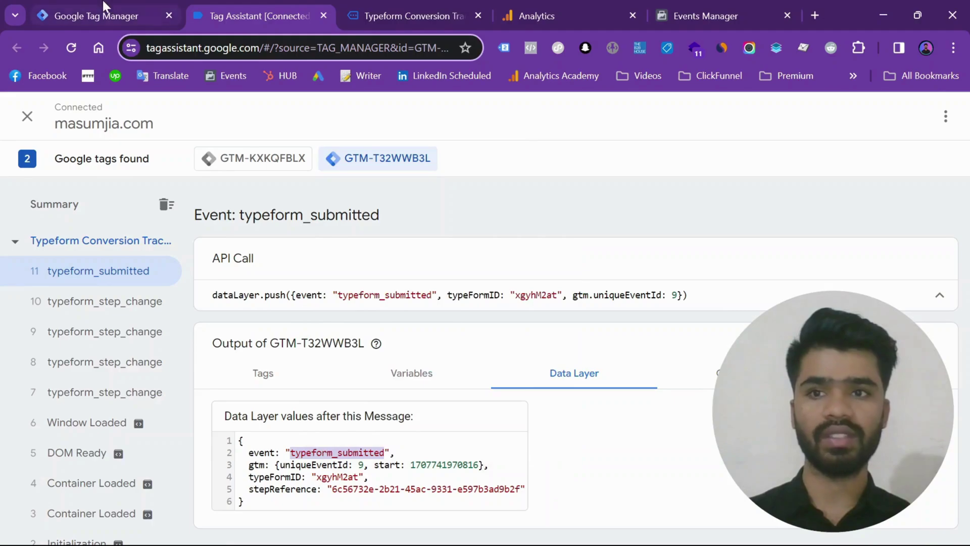
click(95, 16)
click(422, 272)
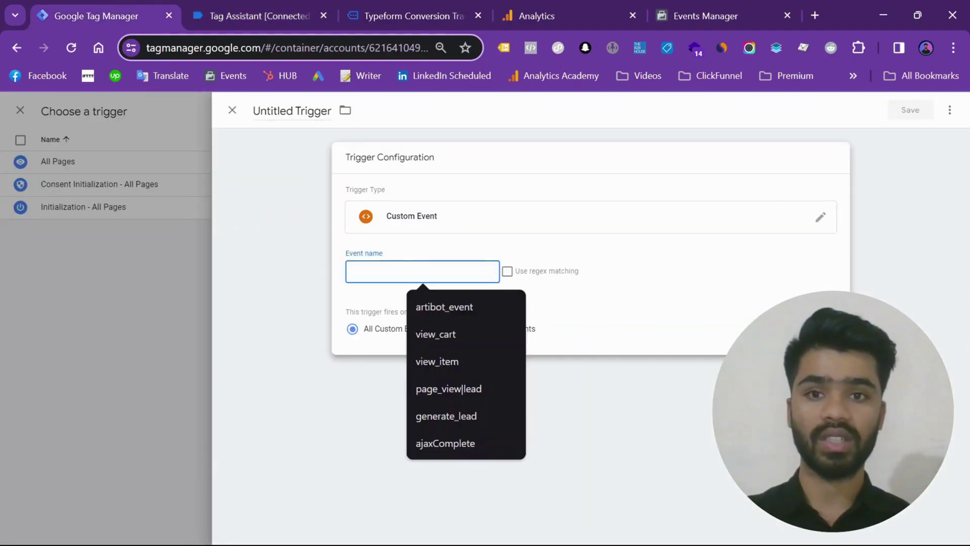
key(ctrl+v)
Name the trigger typeform_submitted and save it to the tag
click(292, 111)
key(ctrl+v)
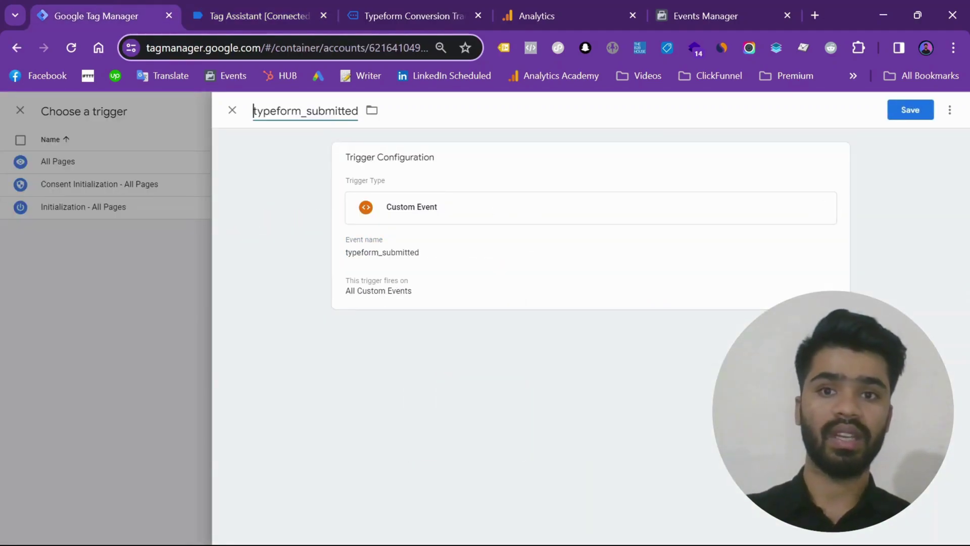
click(909, 110)
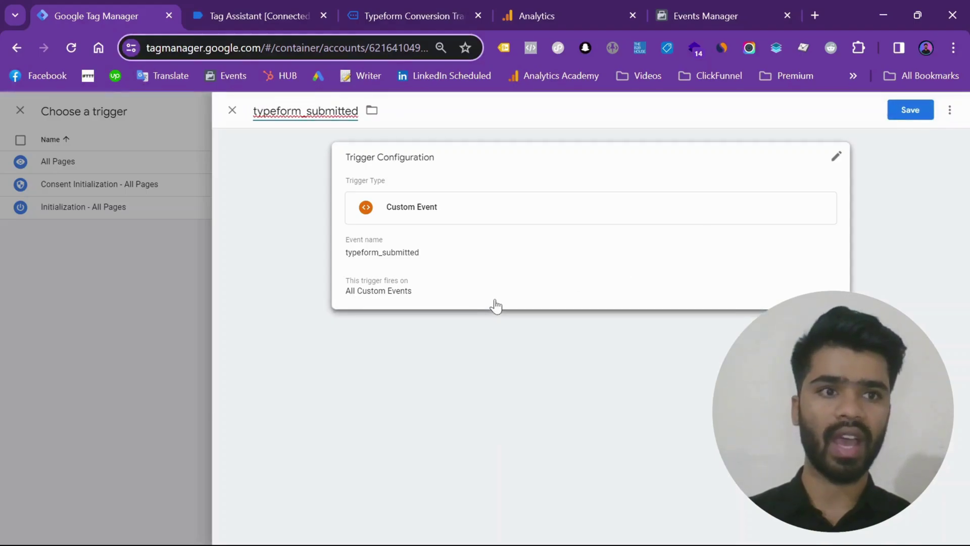
click(269, 1)
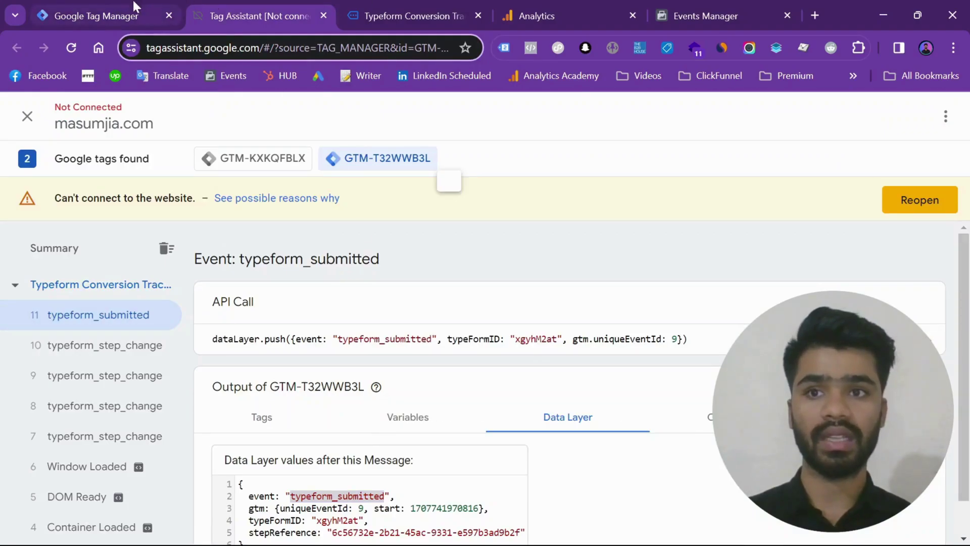
click(137, 6)
click(923, 110)
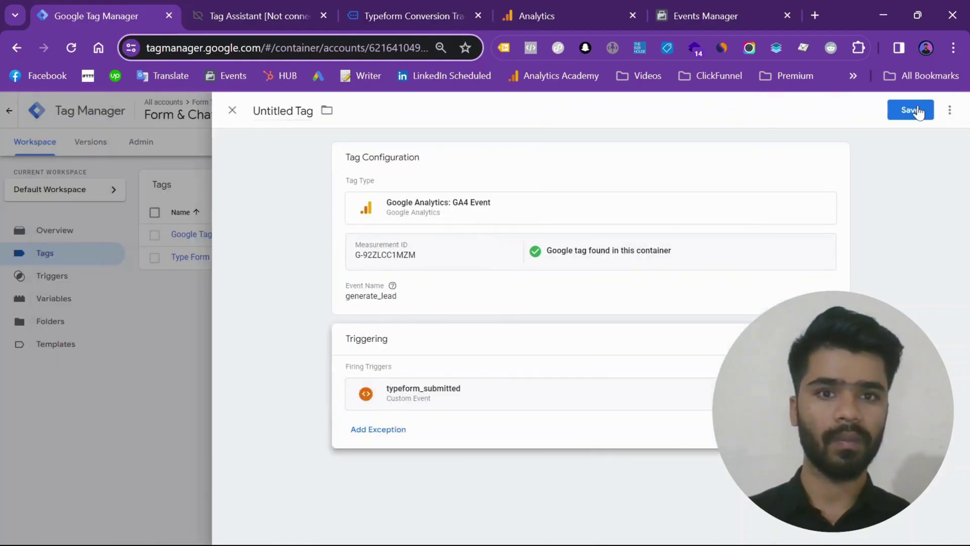
Save the tag under the name Google Analytics GA4 Event typeform_submitted
click(917, 113)
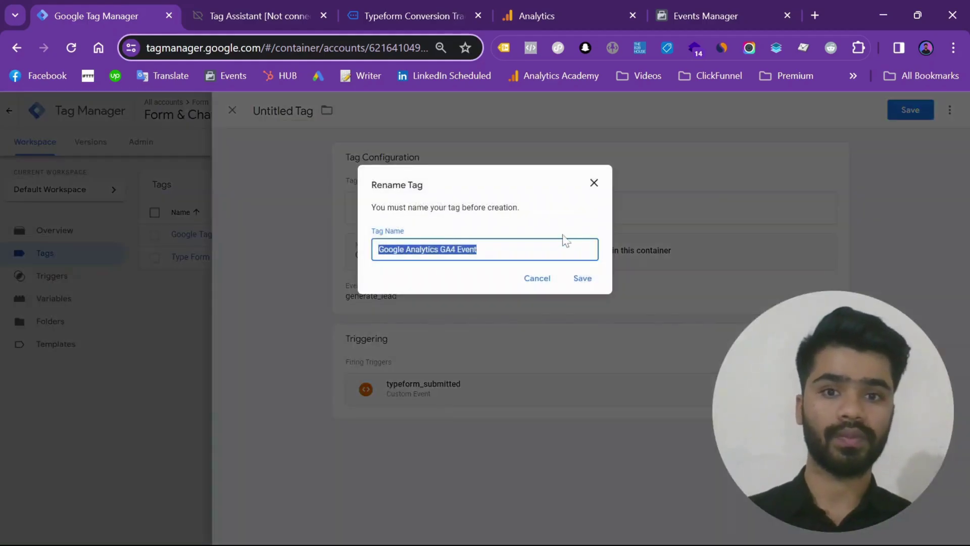
key(Right)
key(ctrl+v)
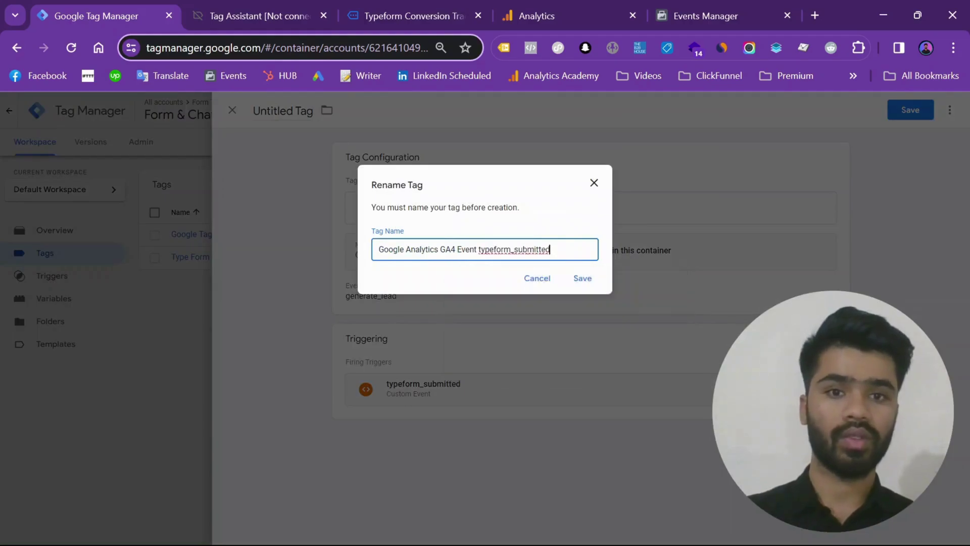
click(581, 278)
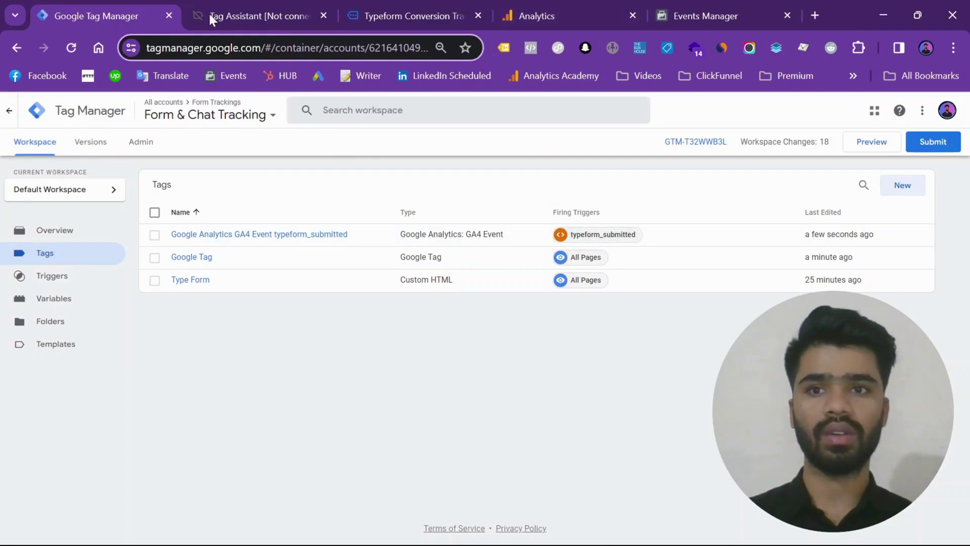
Publish the container changes without a version name or description, and return to the workspace overview
click(932, 143)
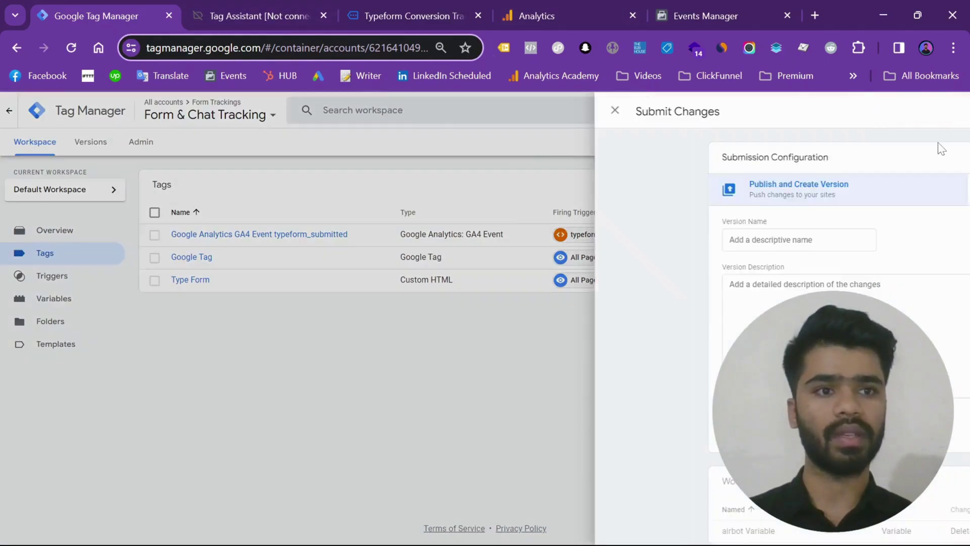
click(926, 111)
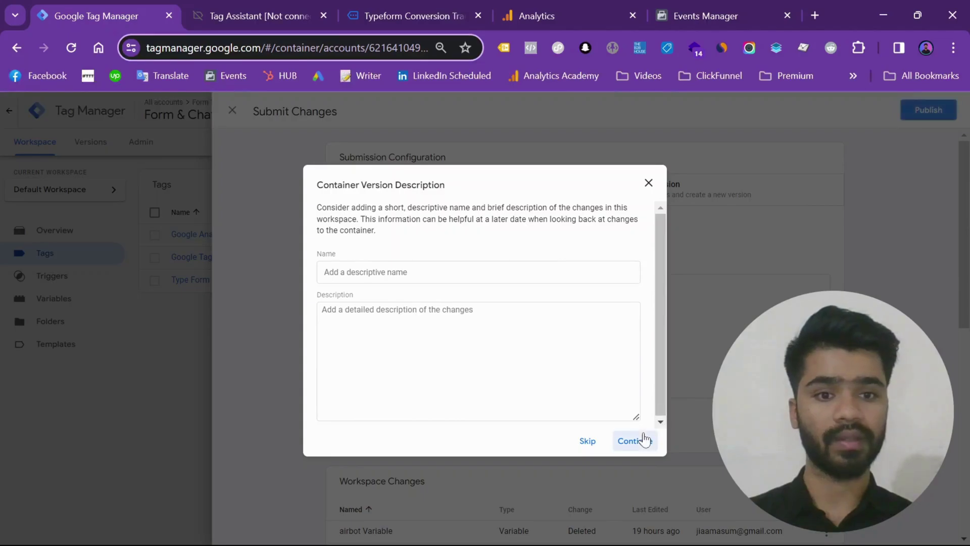
click(634, 441)
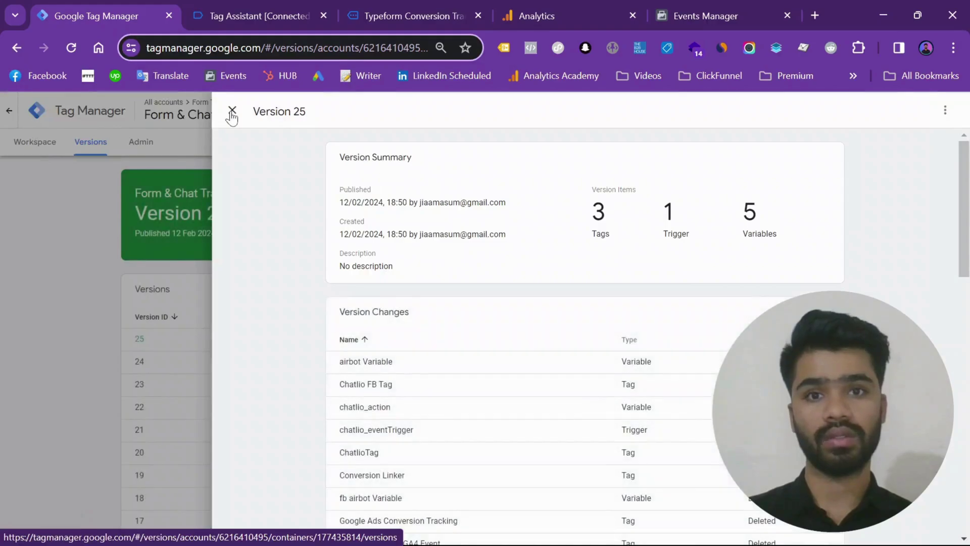
click(232, 112)
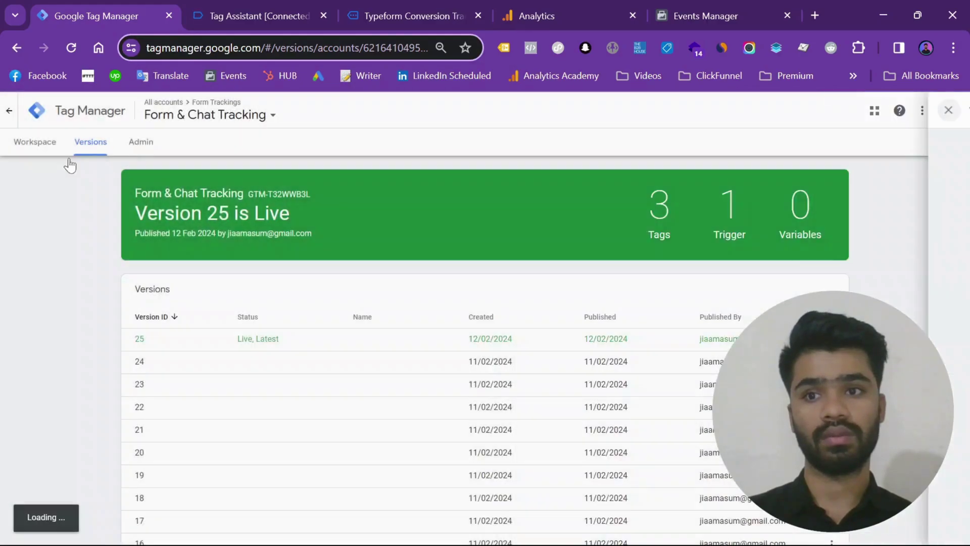
click(36, 143)
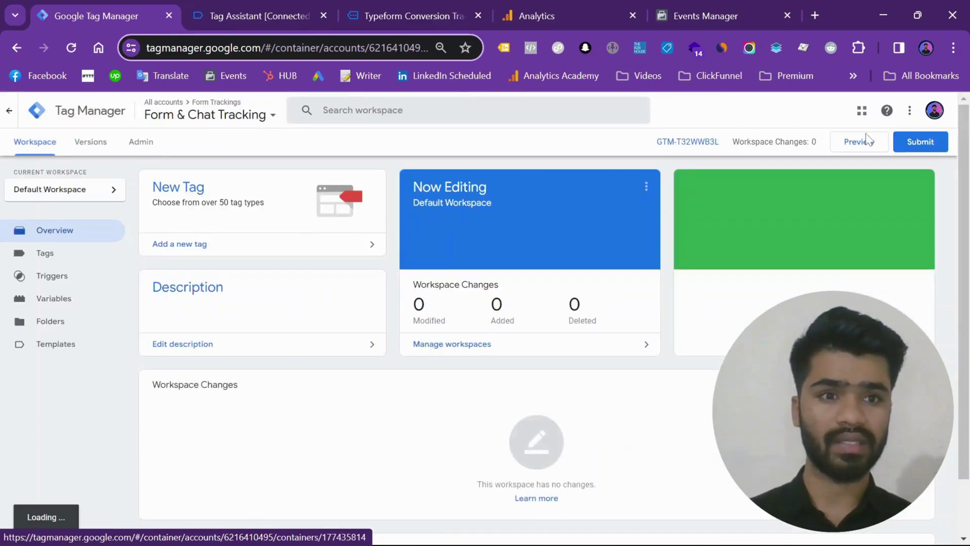
Start previewing the Form & Chat Tracking container in Tag Assistant
click(839, 149)
click(582, 1)
click(272, 1)
Switch to Google Analytics and close the web stream details to return to the property's data streams
click(634, 1)
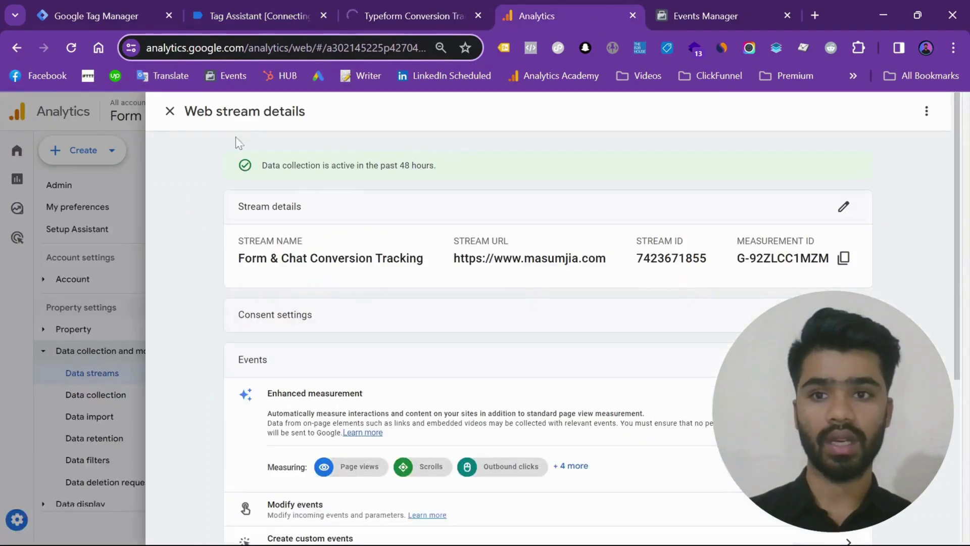
click(170, 111)
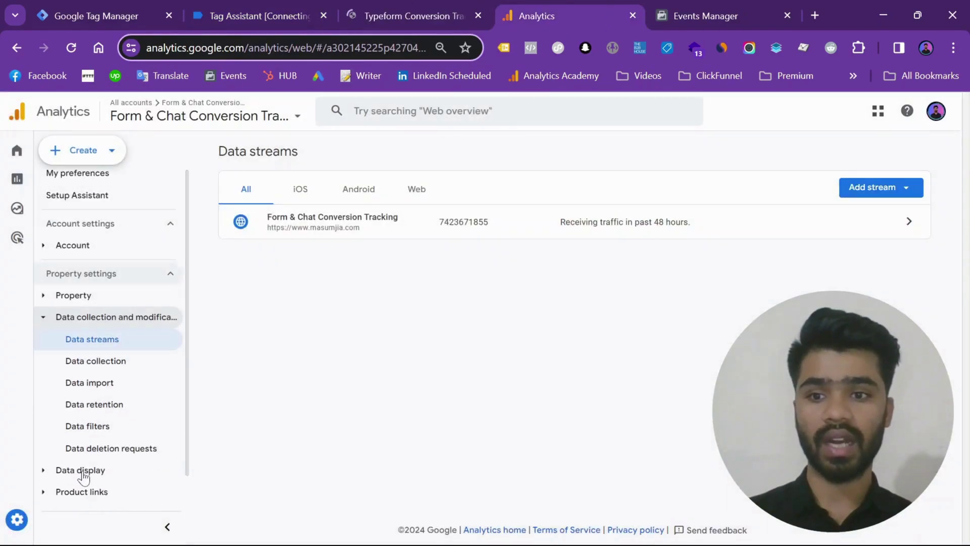
click(156, 338)
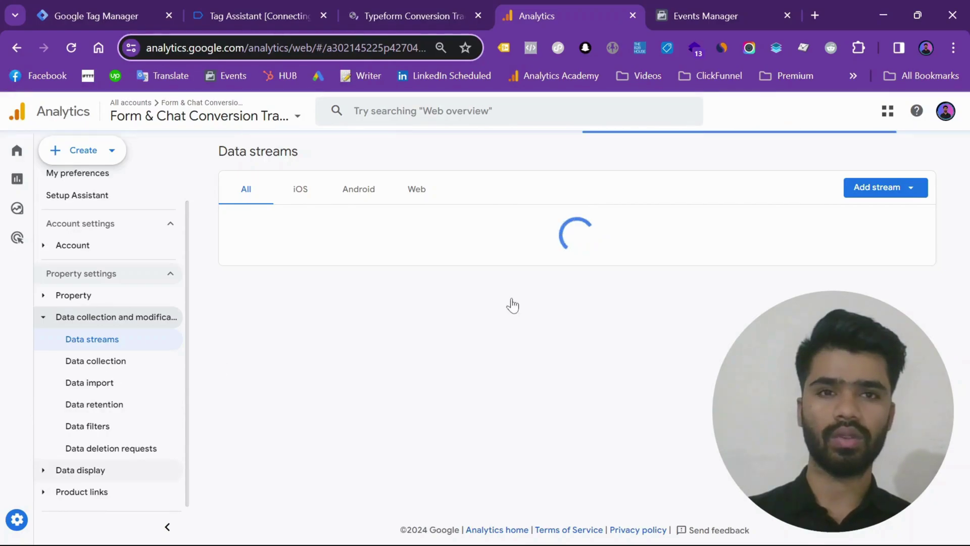
Let the Typeform test page load in debug mode and finish connecting Tag Assistant to masumjia.com
click(405, 2)
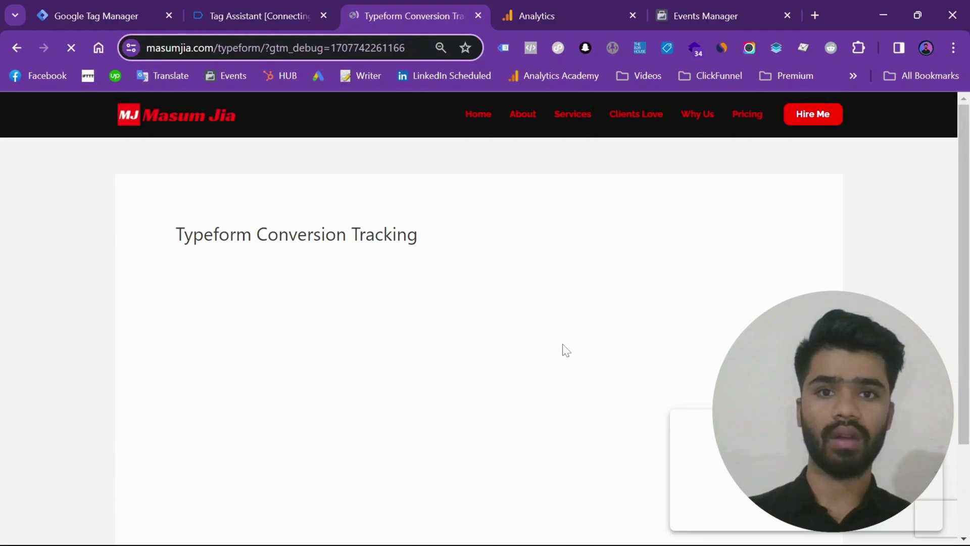
scroll(566, 350, down, 3)
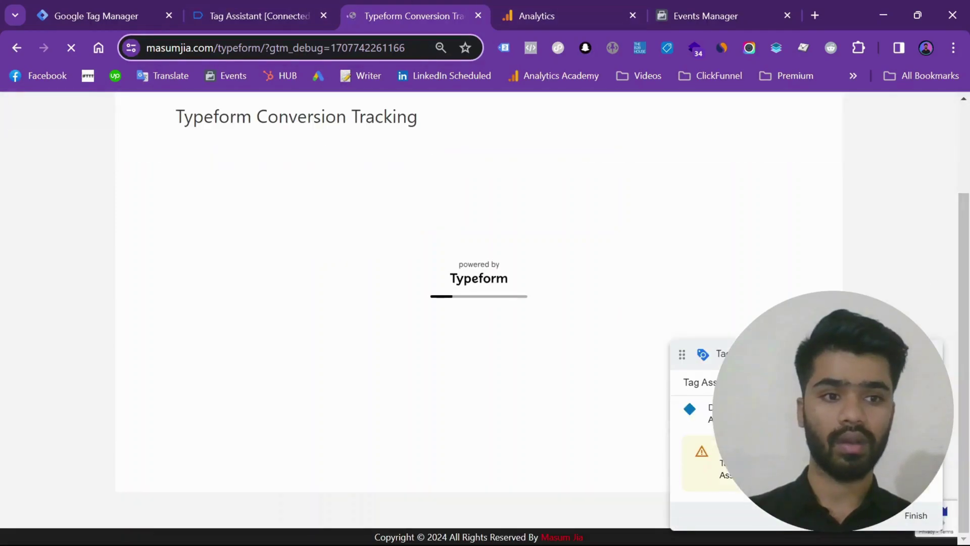
click(207, 10)
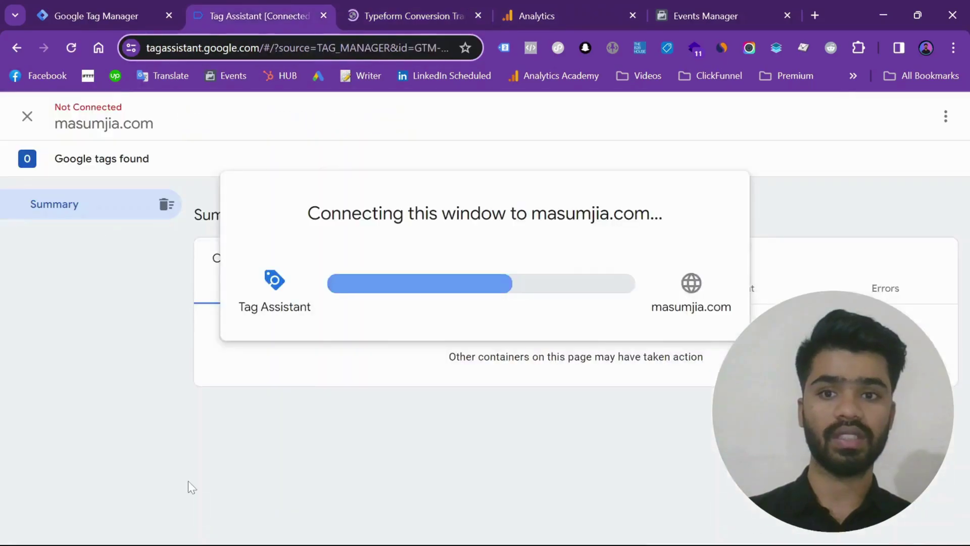
click(479, 376)
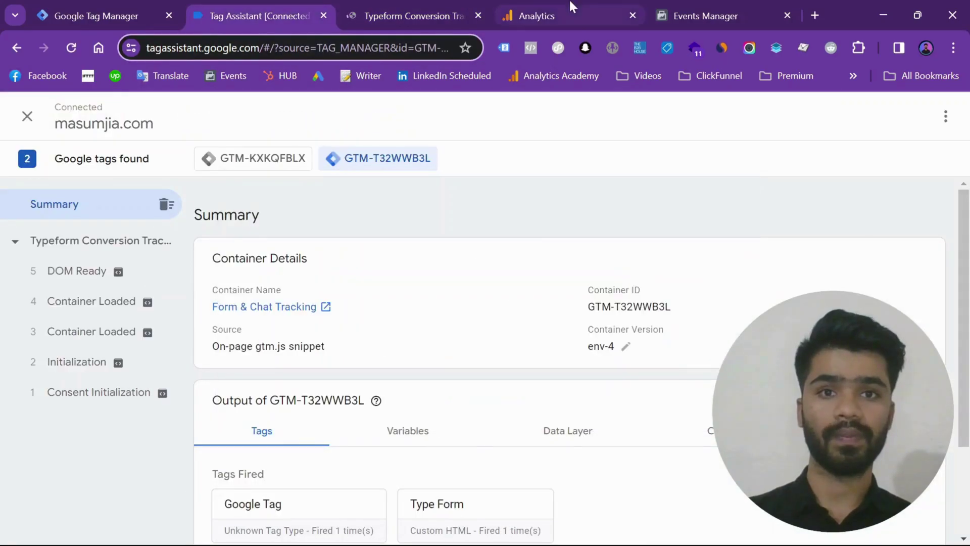
In Google Analytics, open DebugView from the Data display settings and check the Debug Device list for the test session
click(569, 5)
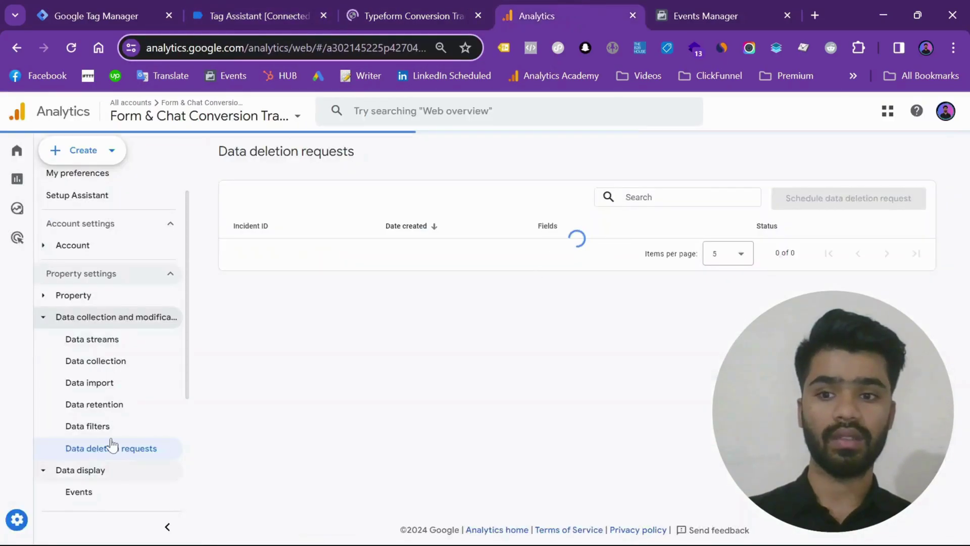
scroll(106, 454, down, 3)
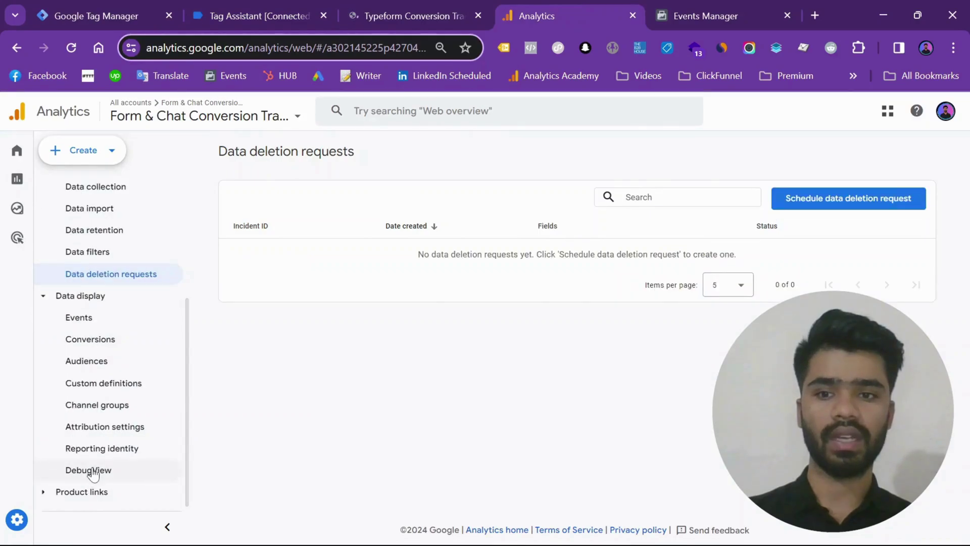
click(89, 470)
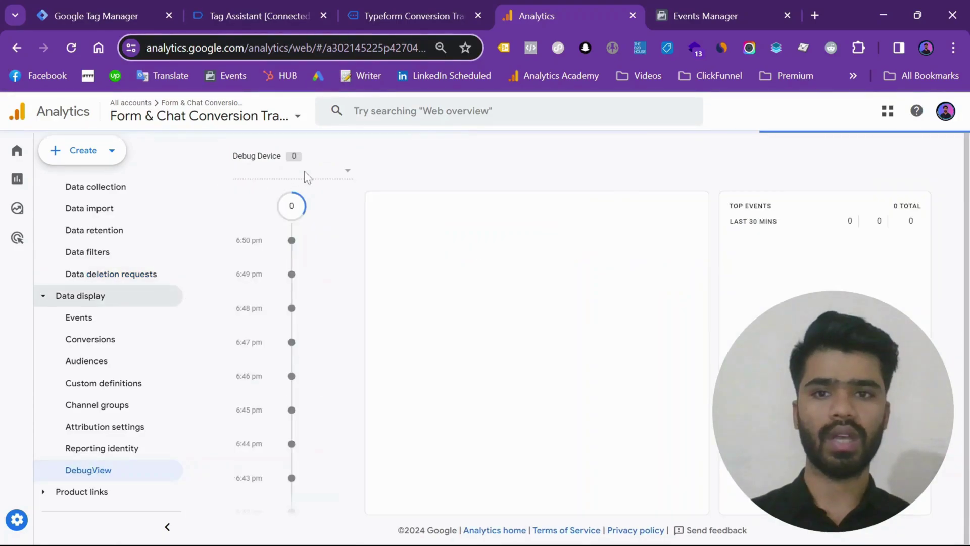
click(306, 174)
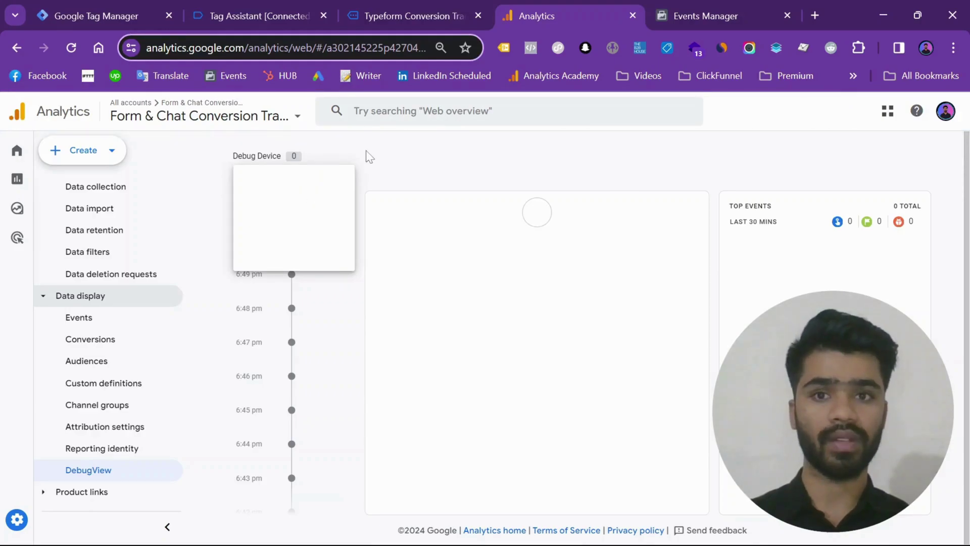
click(370, 156)
click(318, 176)
click(394, 172)
click(313, 179)
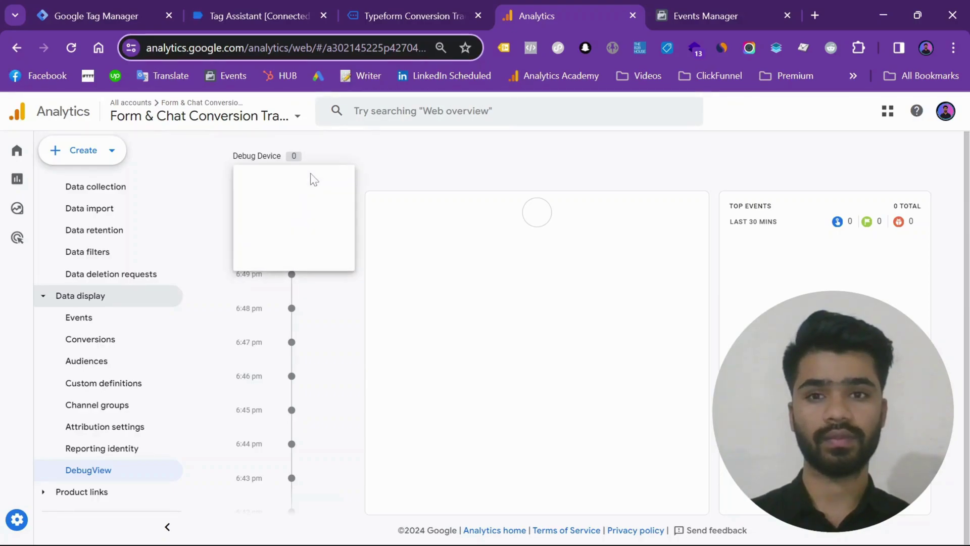
click(324, 178)
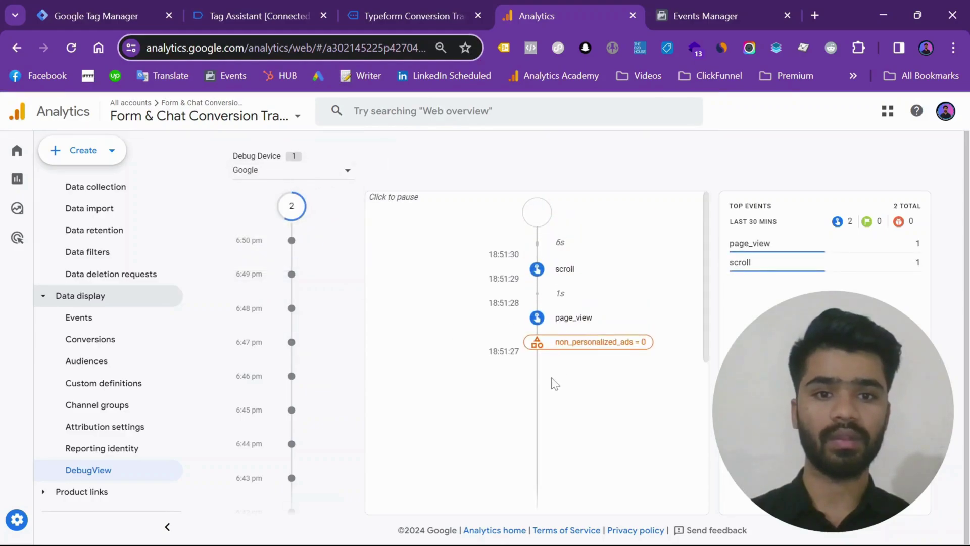
In Tag Assistant, review which tags of the GTM-T32WWB3L container have fired
click(259, 2)
scroll(479, 210, down, 3)
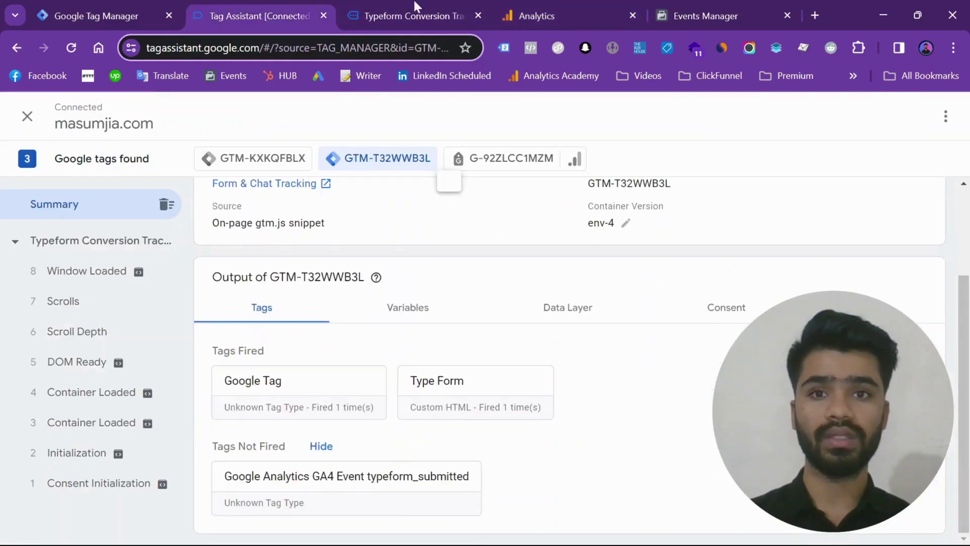
Switch to the Typeform test page and answer its first questions with the respondent's name and e-mail address
click(411, 15)
click(471, 309)
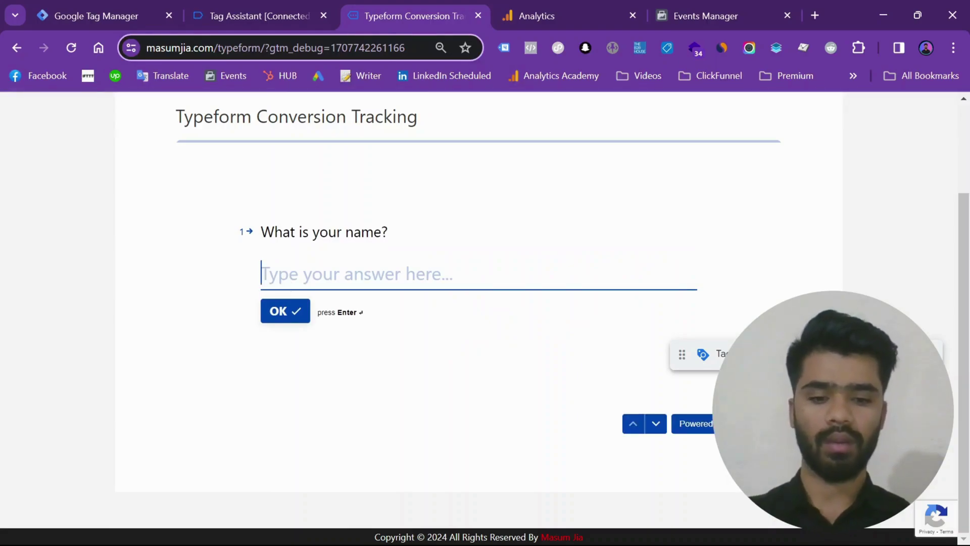
text(masum)
key(Return)
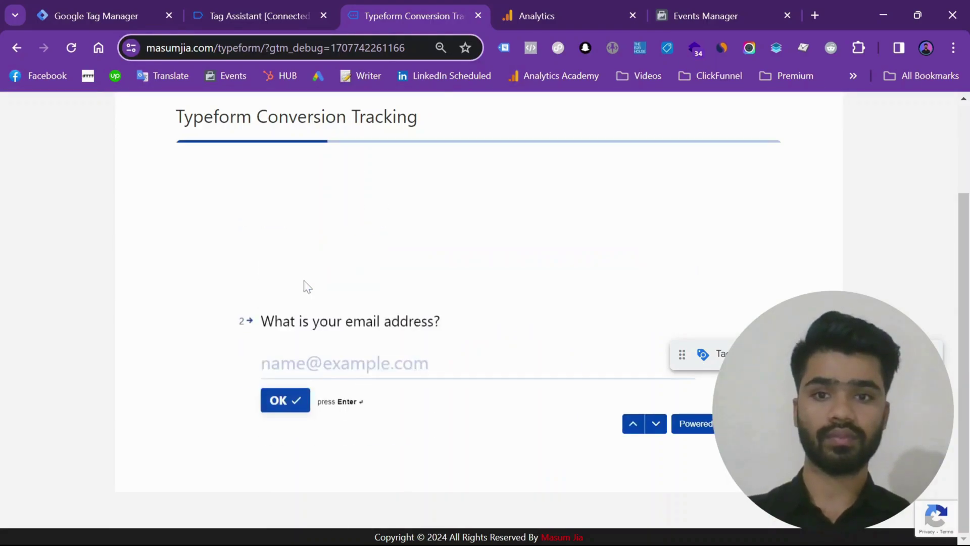
click(414, 321)
click(278, 317)
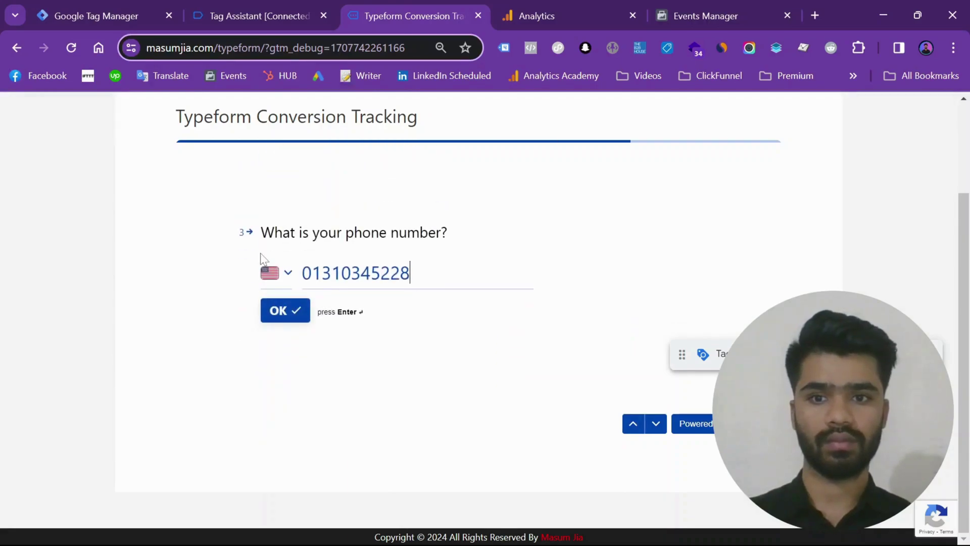
Set the phone number's country to Bangladesh and confirm the phone number answer
click(270, 274)
text(n)
key(BackSpace)
text(ban)
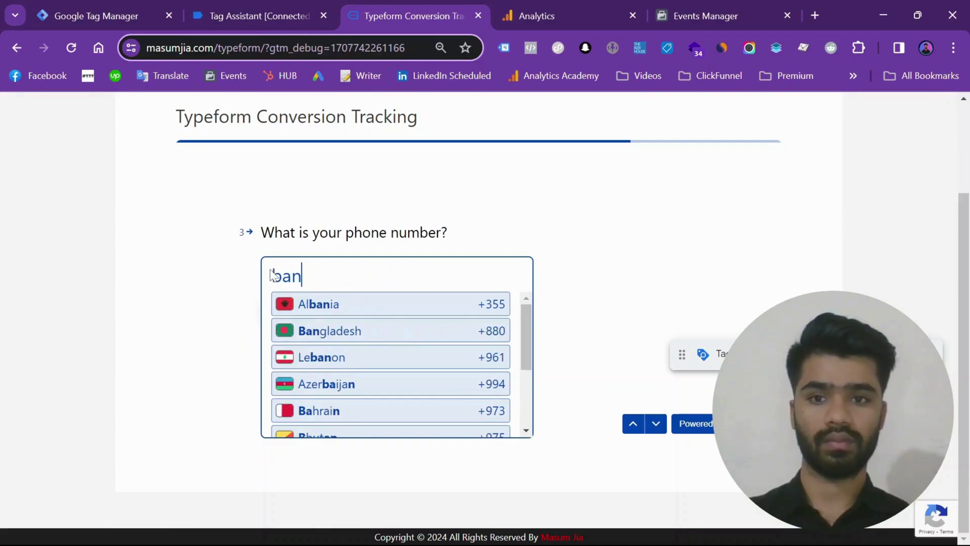
click(327, 331)
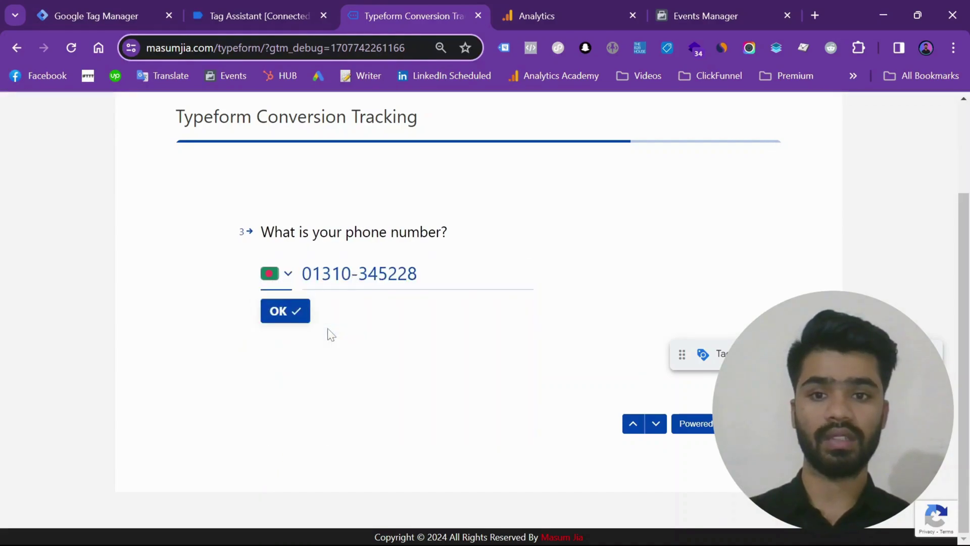
click(281, 309)
Choose 11-50 employees as the company size and submit the form
click(407, 264)
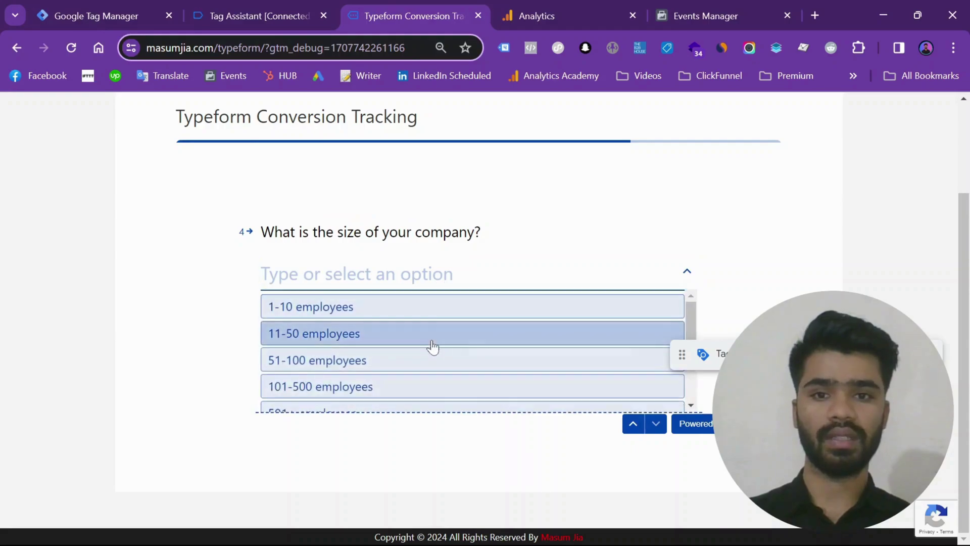
click(431, 337)
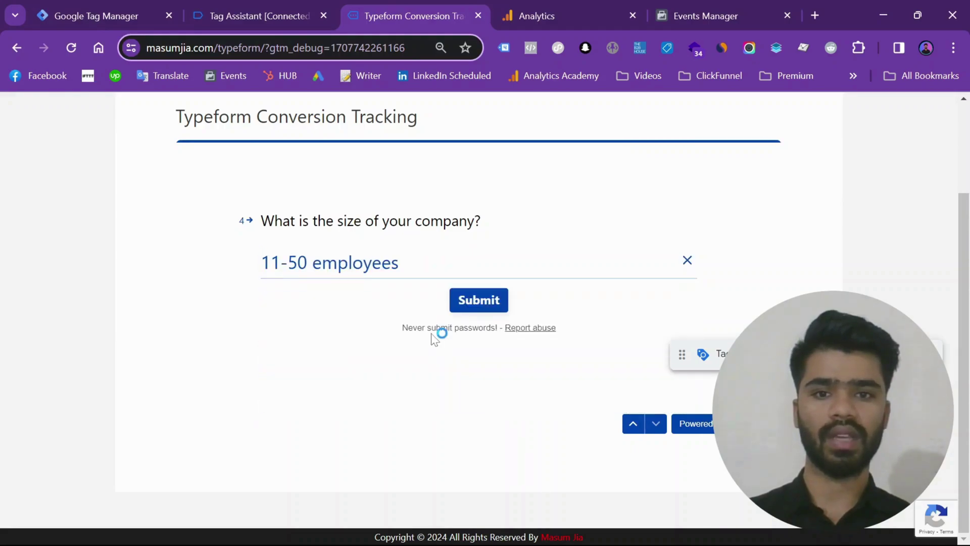
click(460, 302)
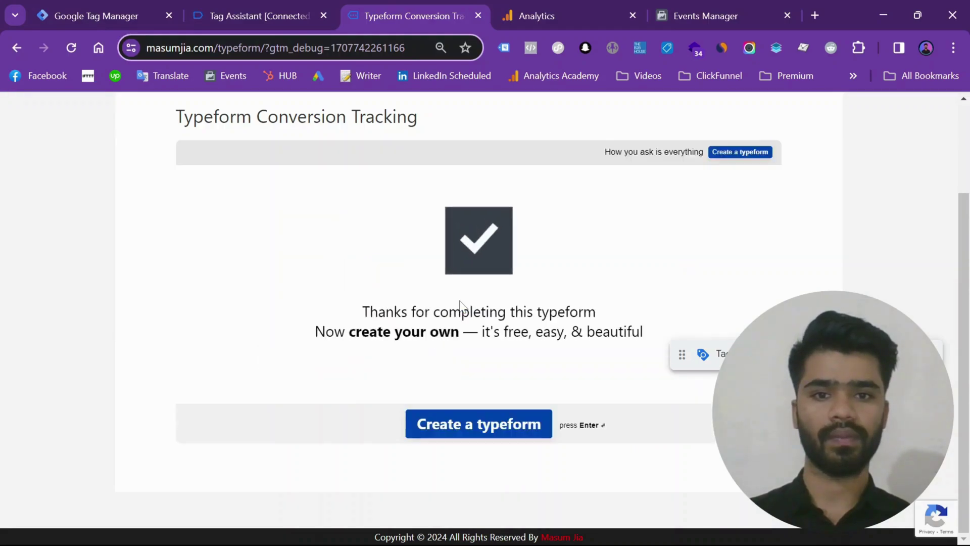
In Tag Assistant, open the typeform_submitted event to check which tags fired on it
click(246, 6)
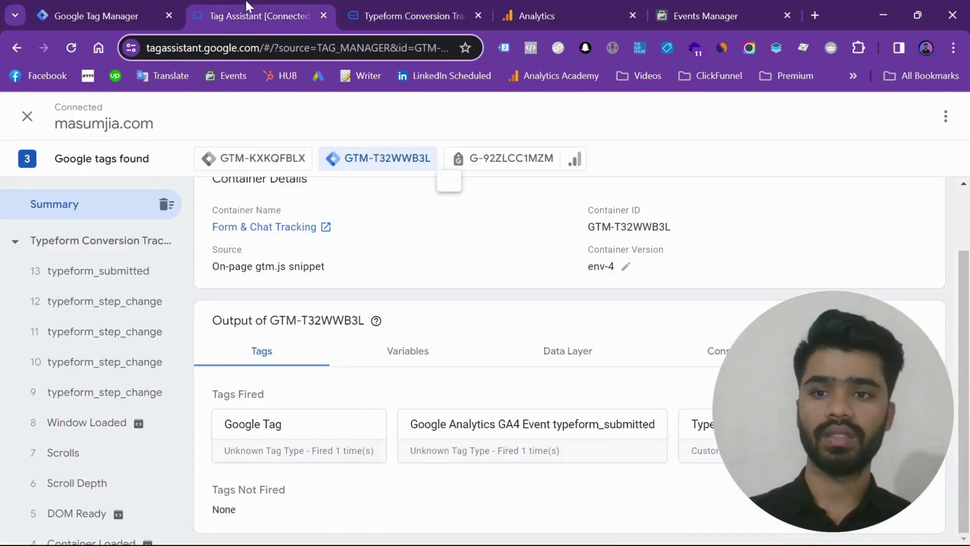
click(124, 283)
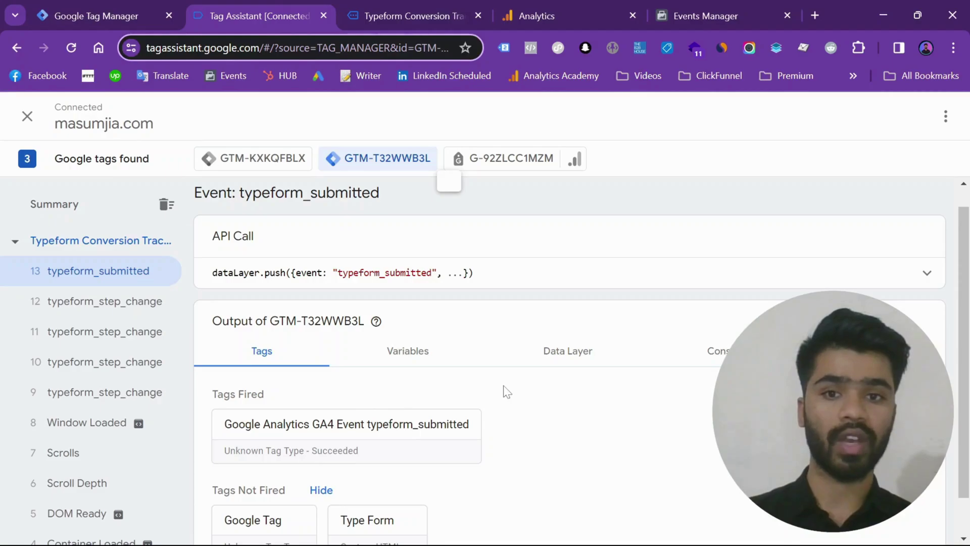
In Google Analytics DebugView, review the generate_lead event's parameters, close its details and return to the Typeform test page
click(564, 2)
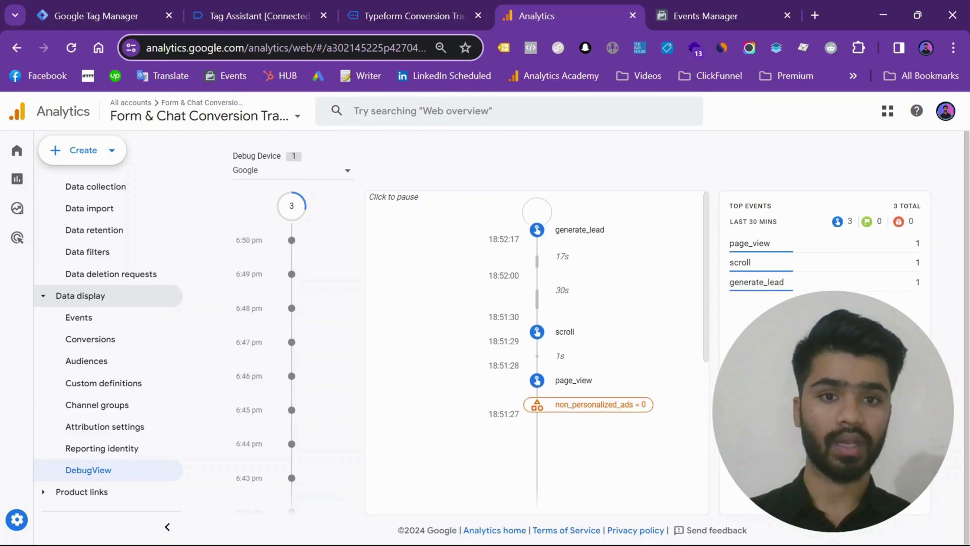
click(561, 270)
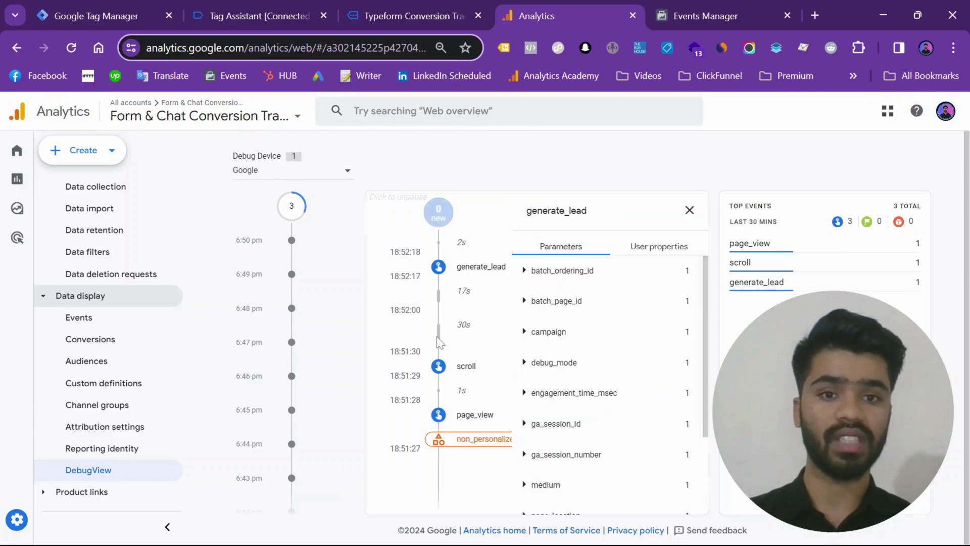
scroll(627, 354, down, 3)
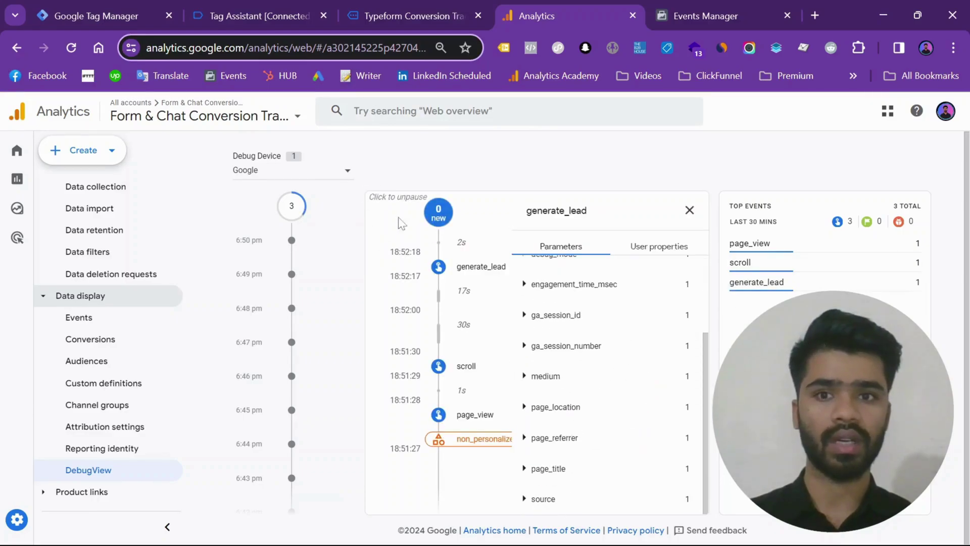
click(690, 210)
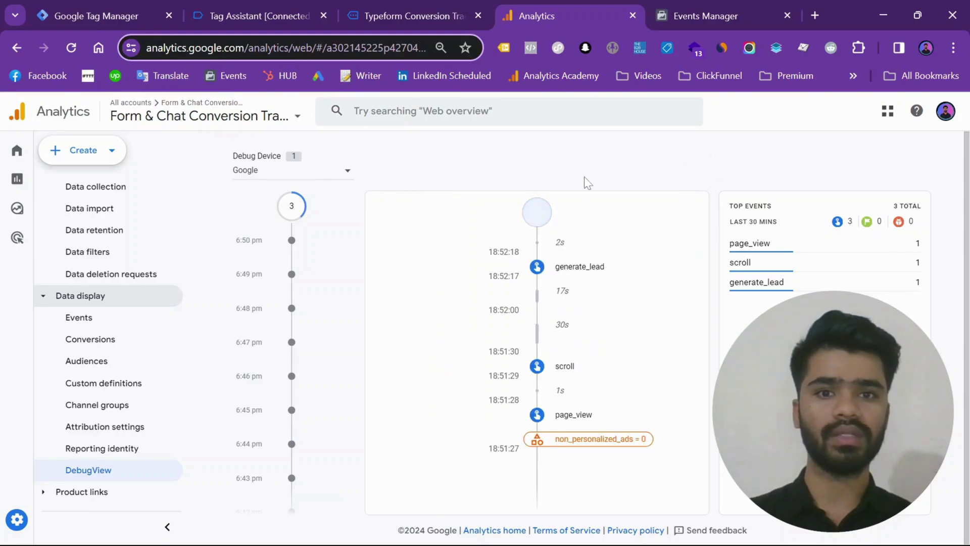
click(399, 1)
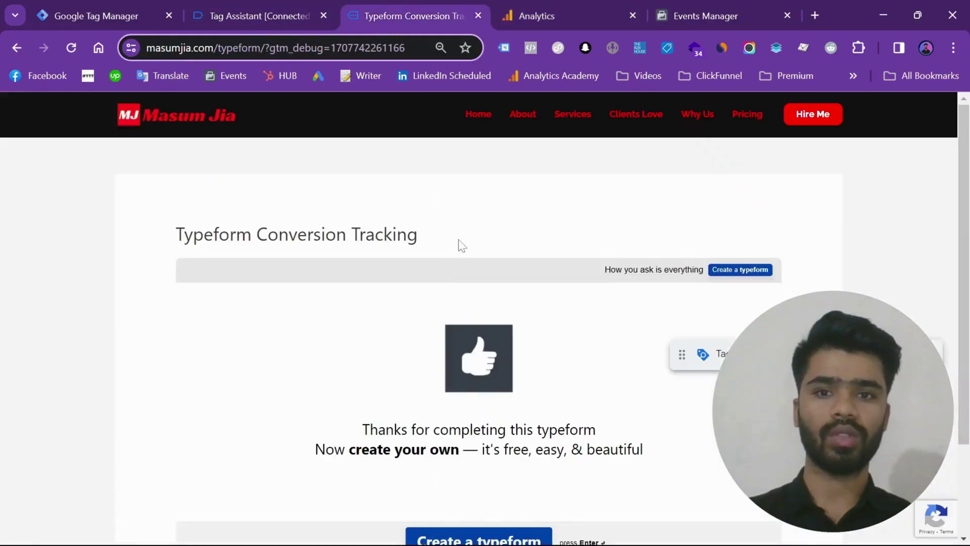